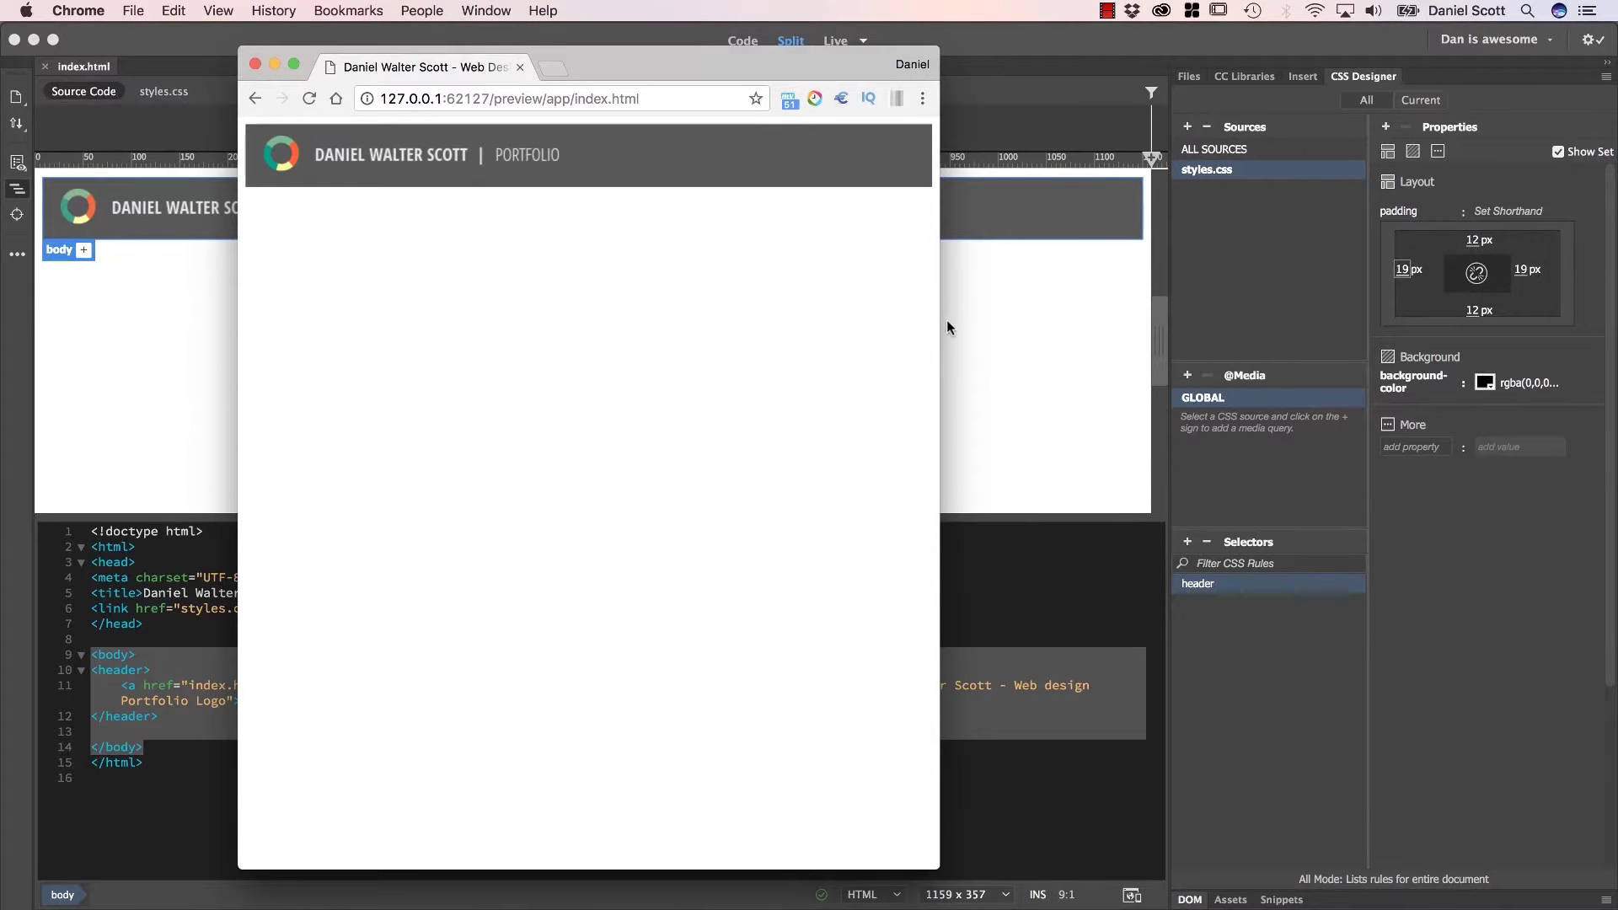
Widen the Chrome preview window by stretching it to the right and then the left
drag(942, 324, 1583, 329)
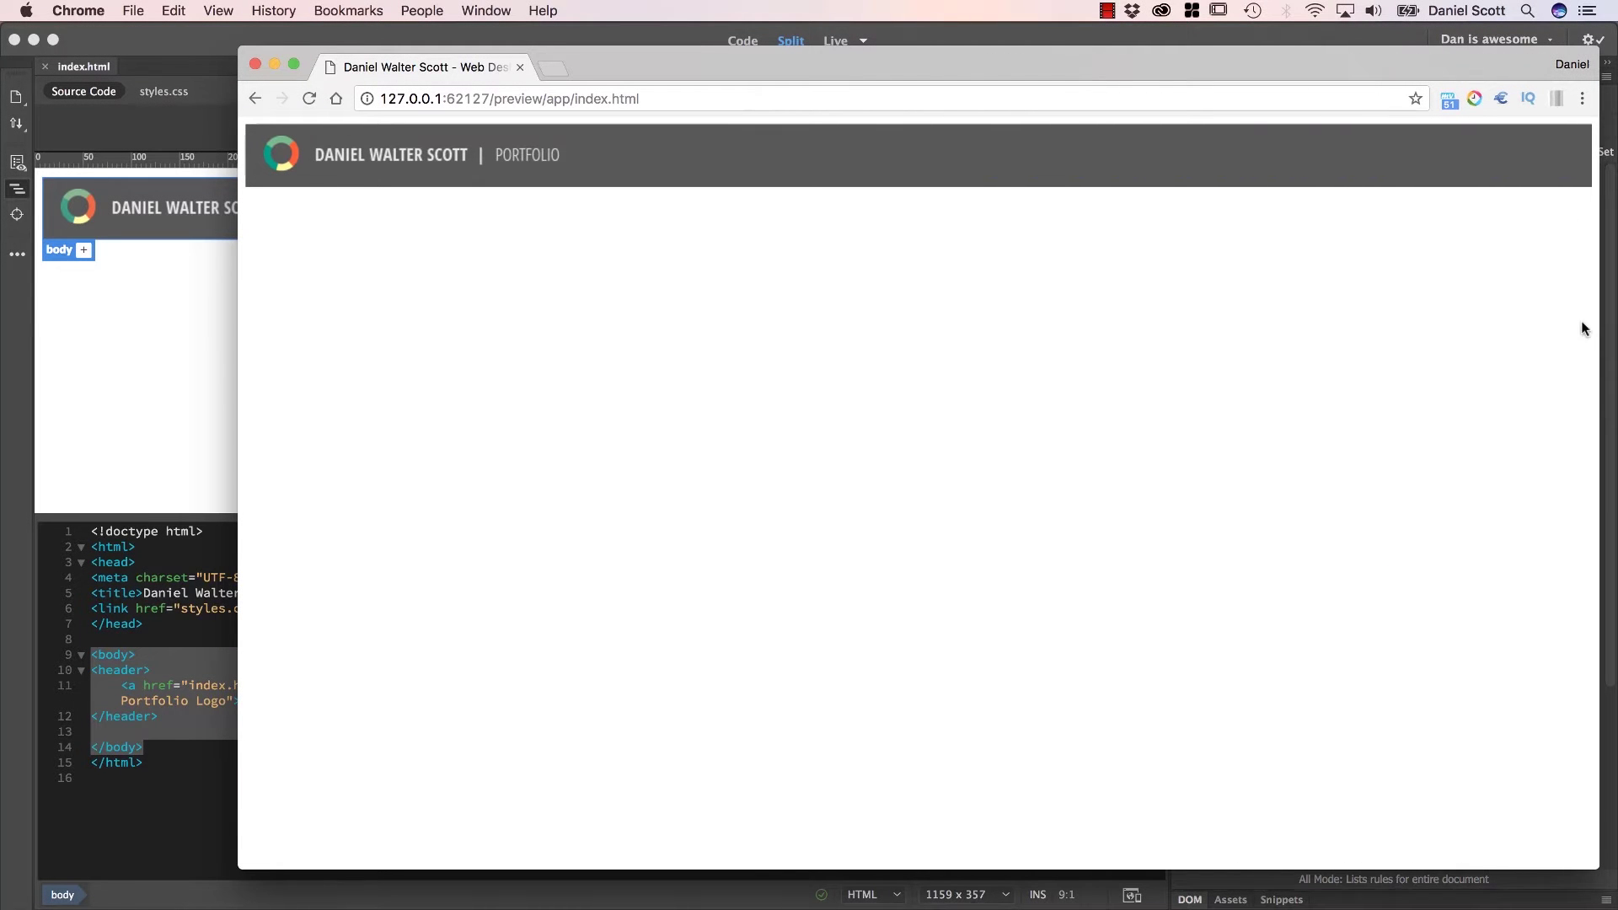
drag(240, 326, 38, 327)
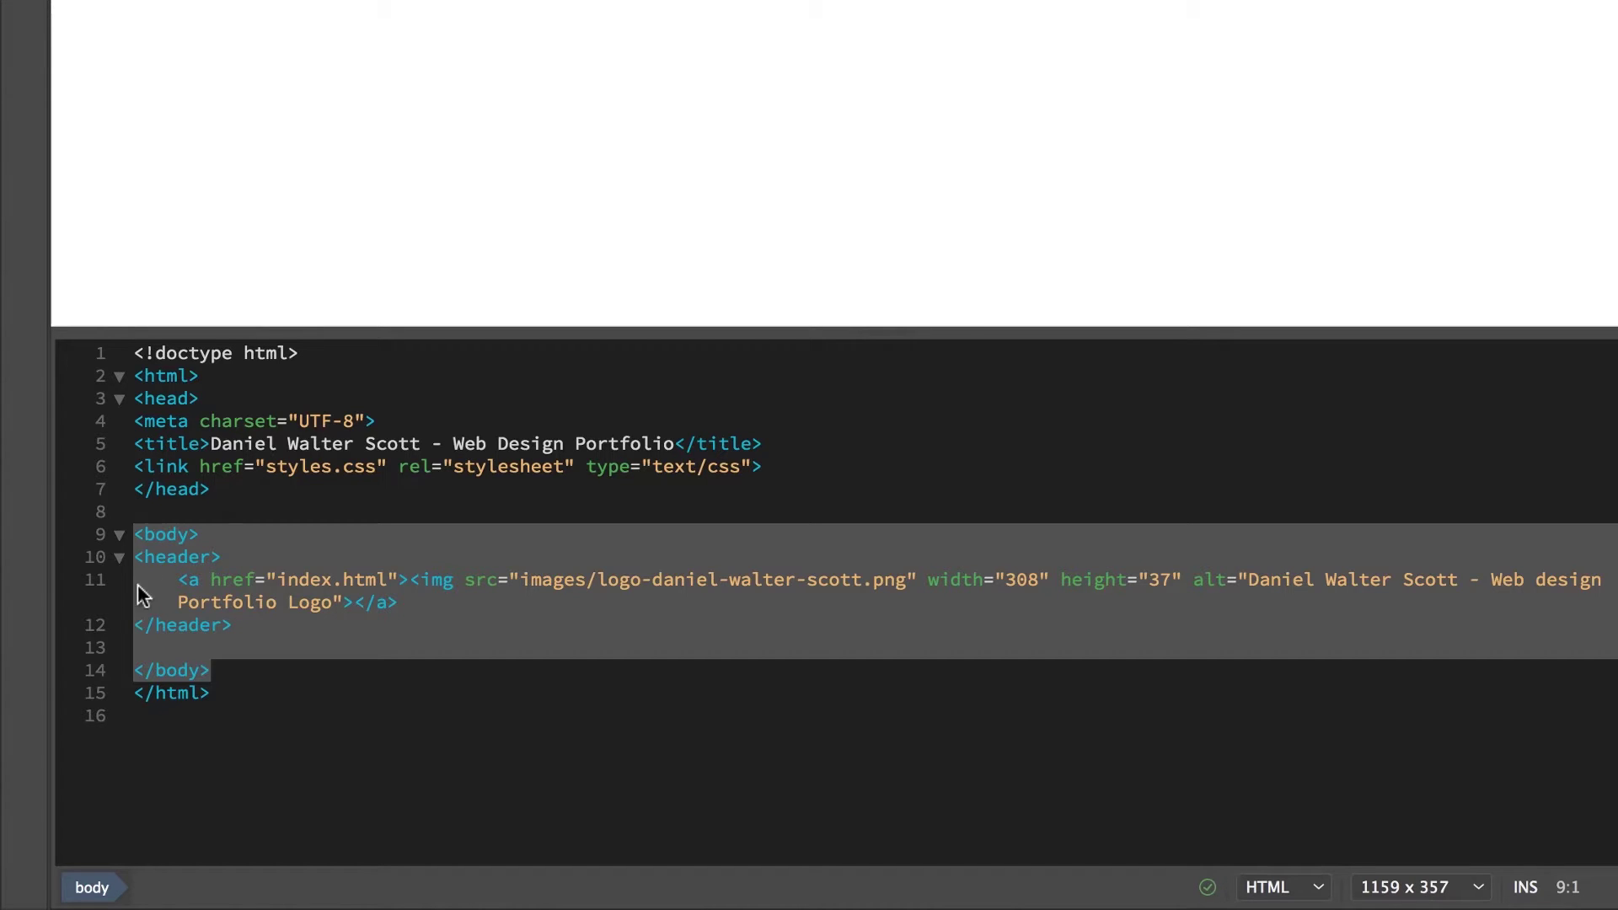
Highlight the header and body tag pairs in the code
click(211, 563)
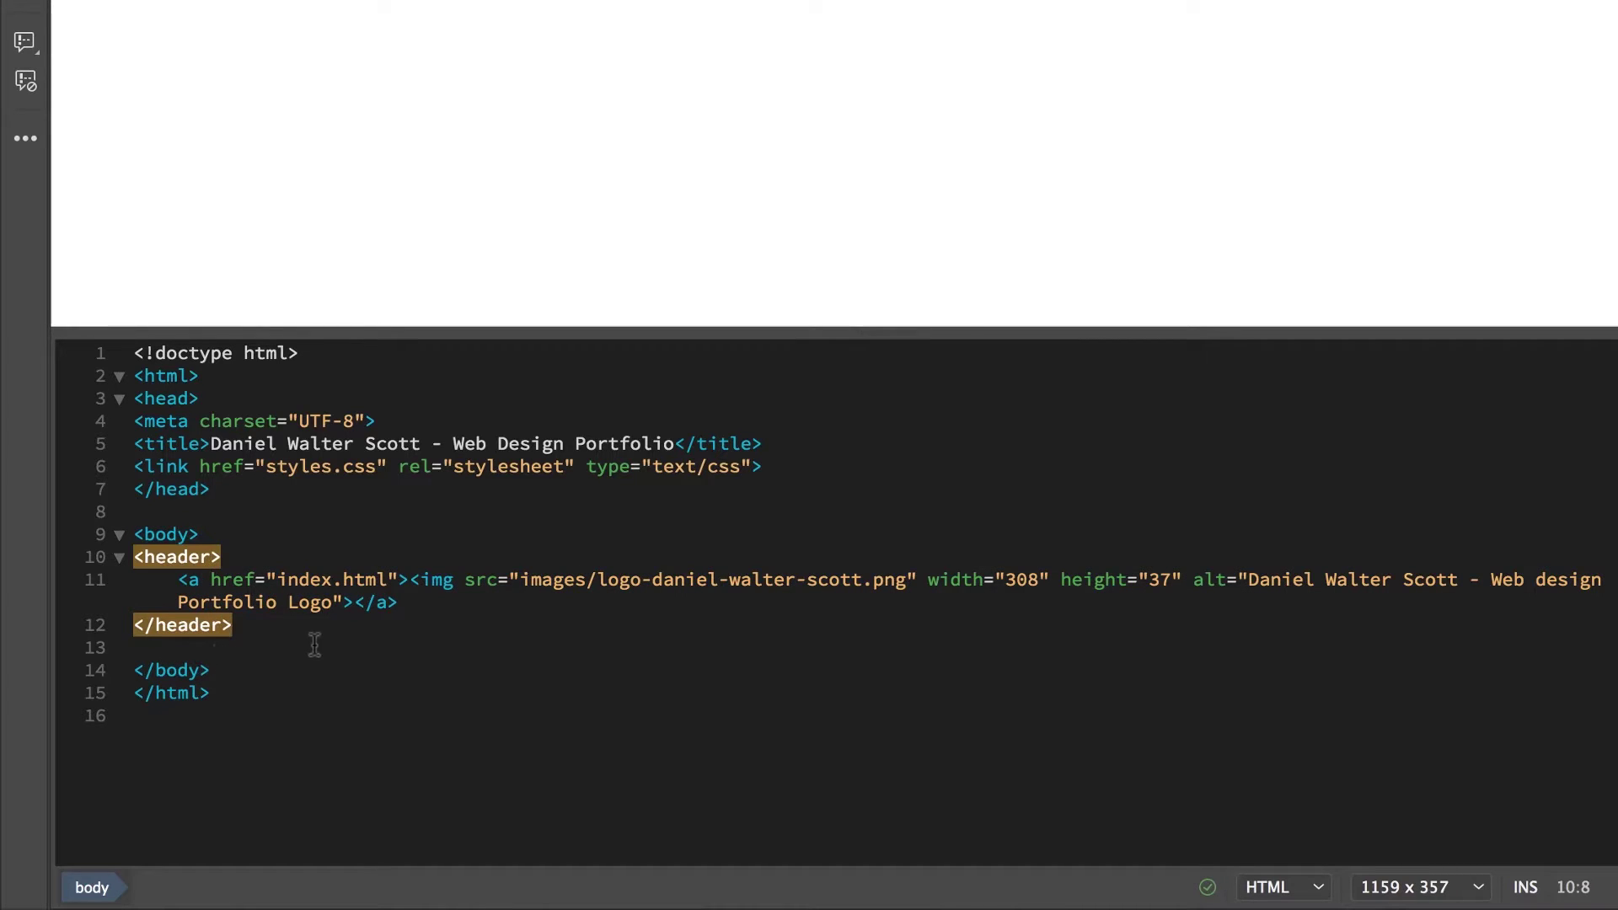
click(198, 671)
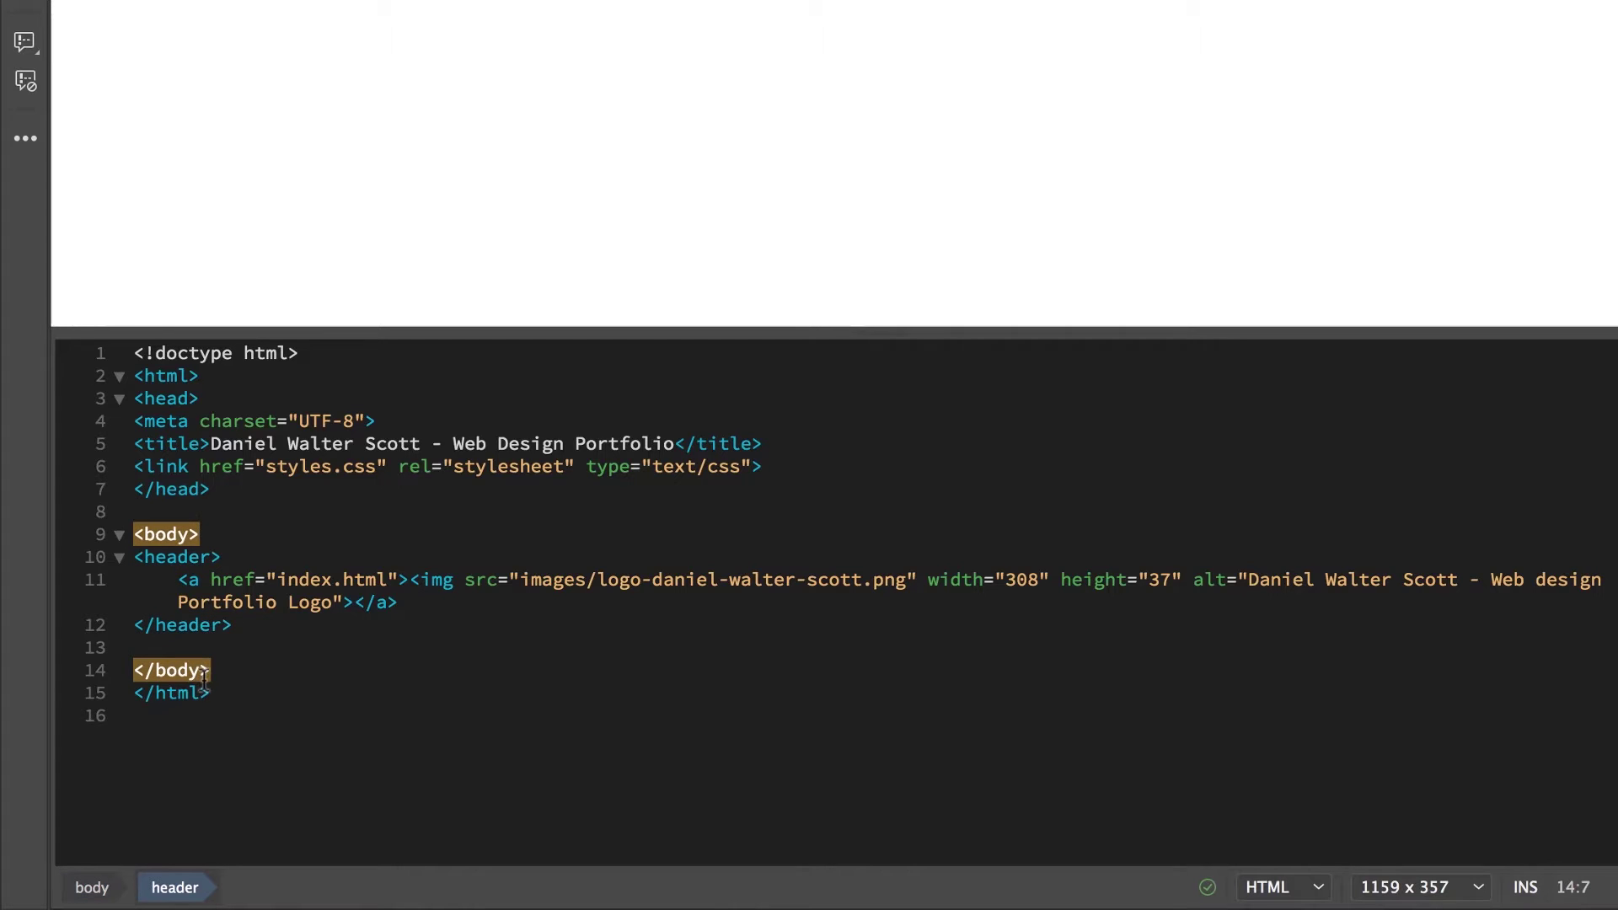
drag(232, 624, 116, 562)
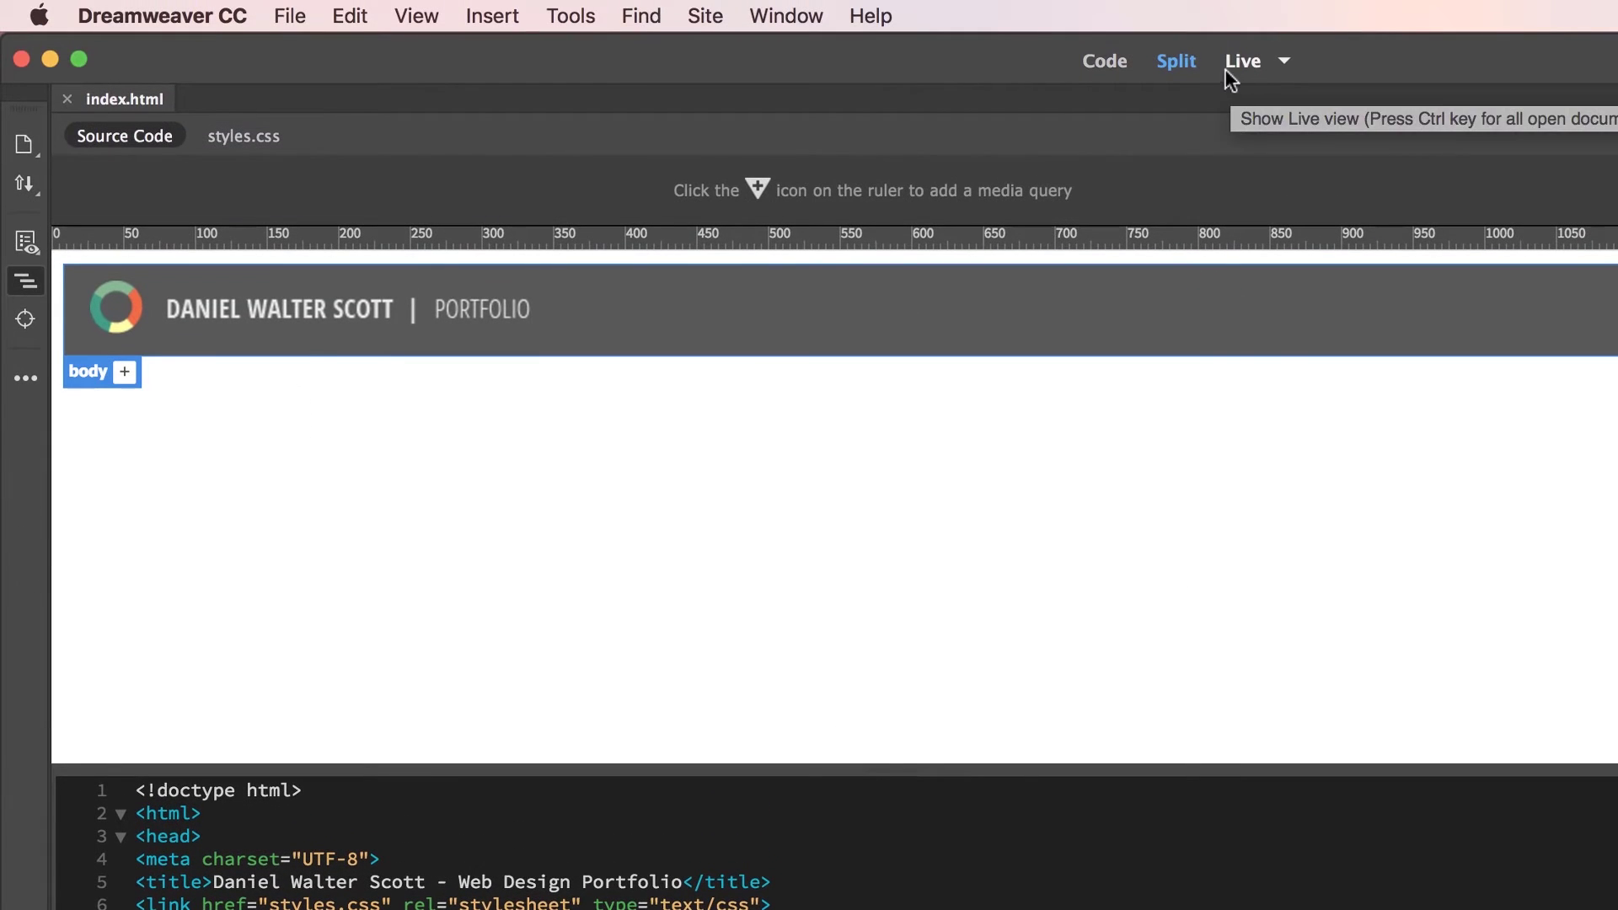
Select the header element via Live view and the img, a, body, header tag selector
click(645, 328)
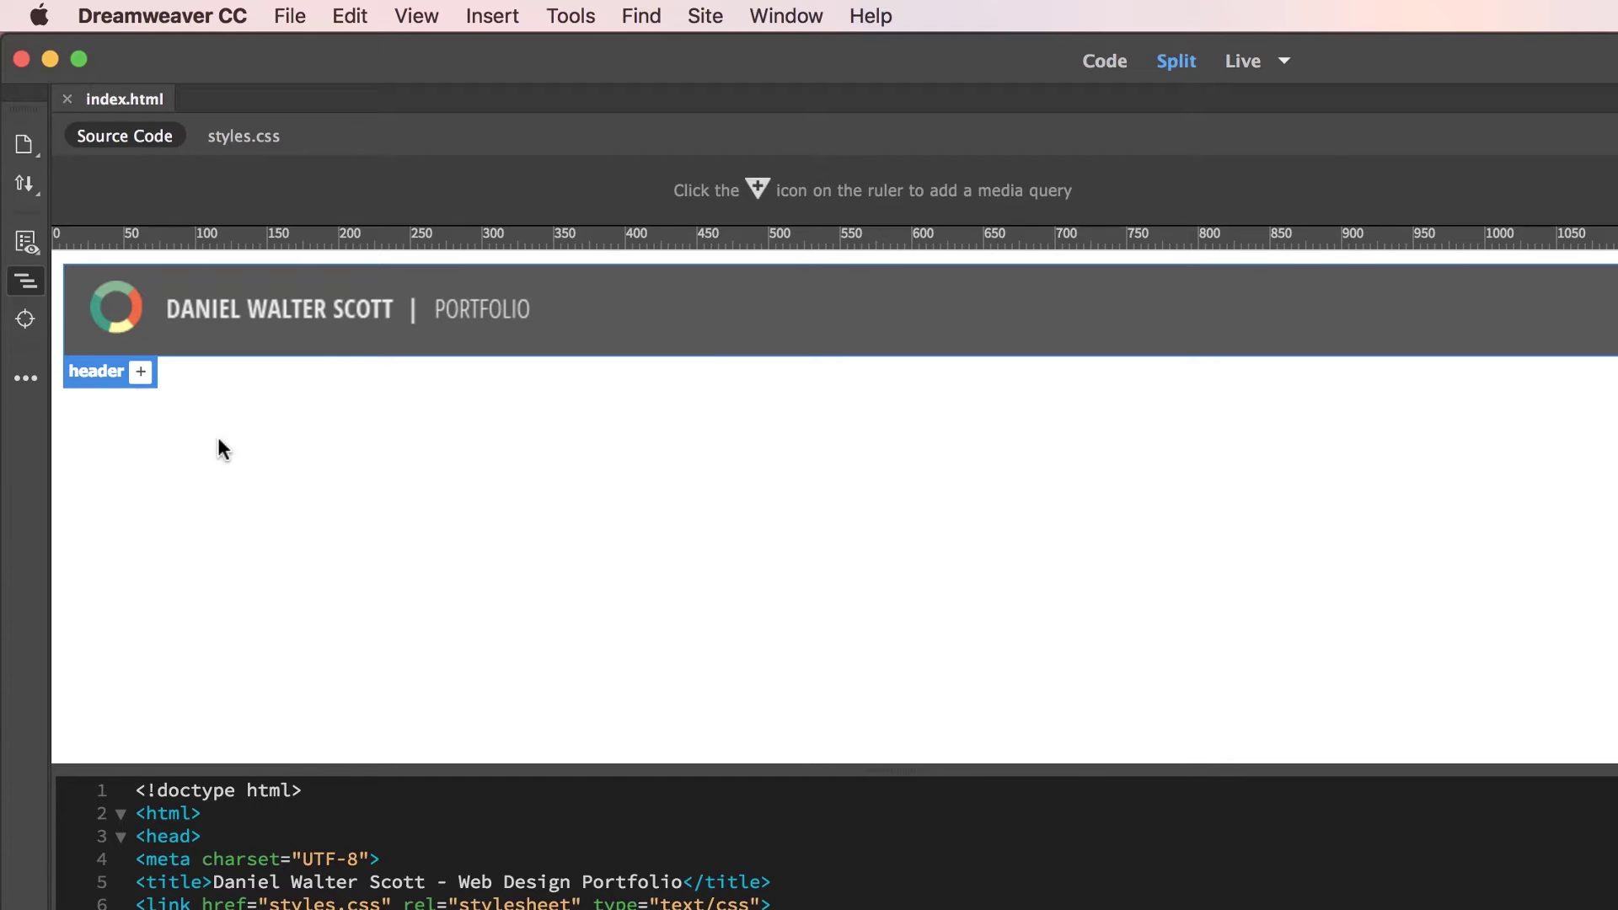
click(503, 310)
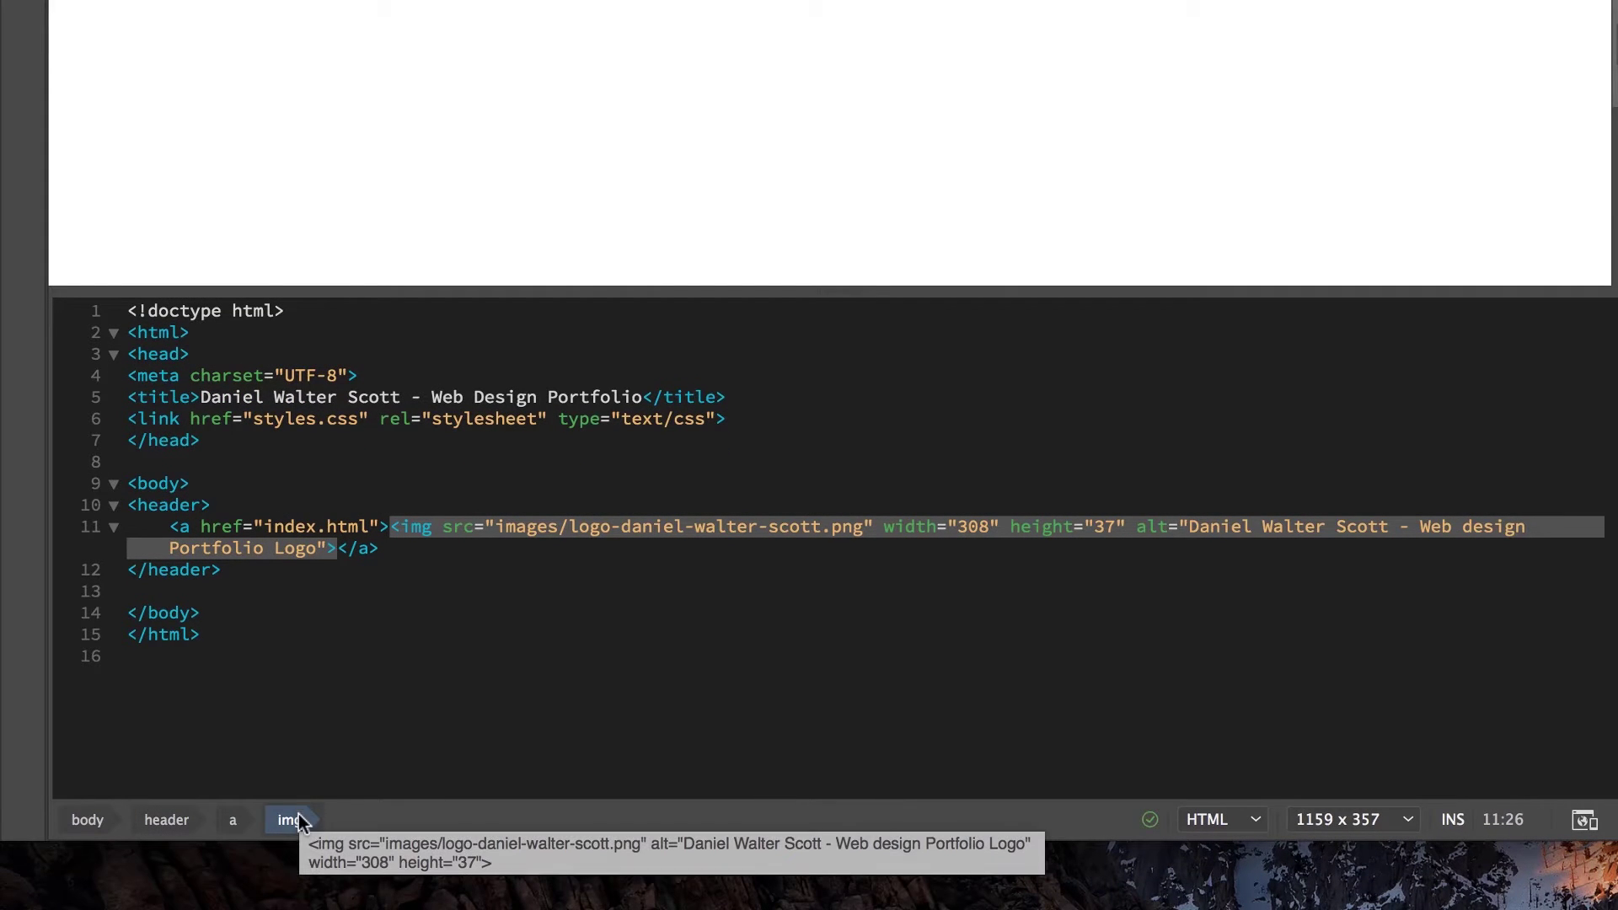
click(233, 823)
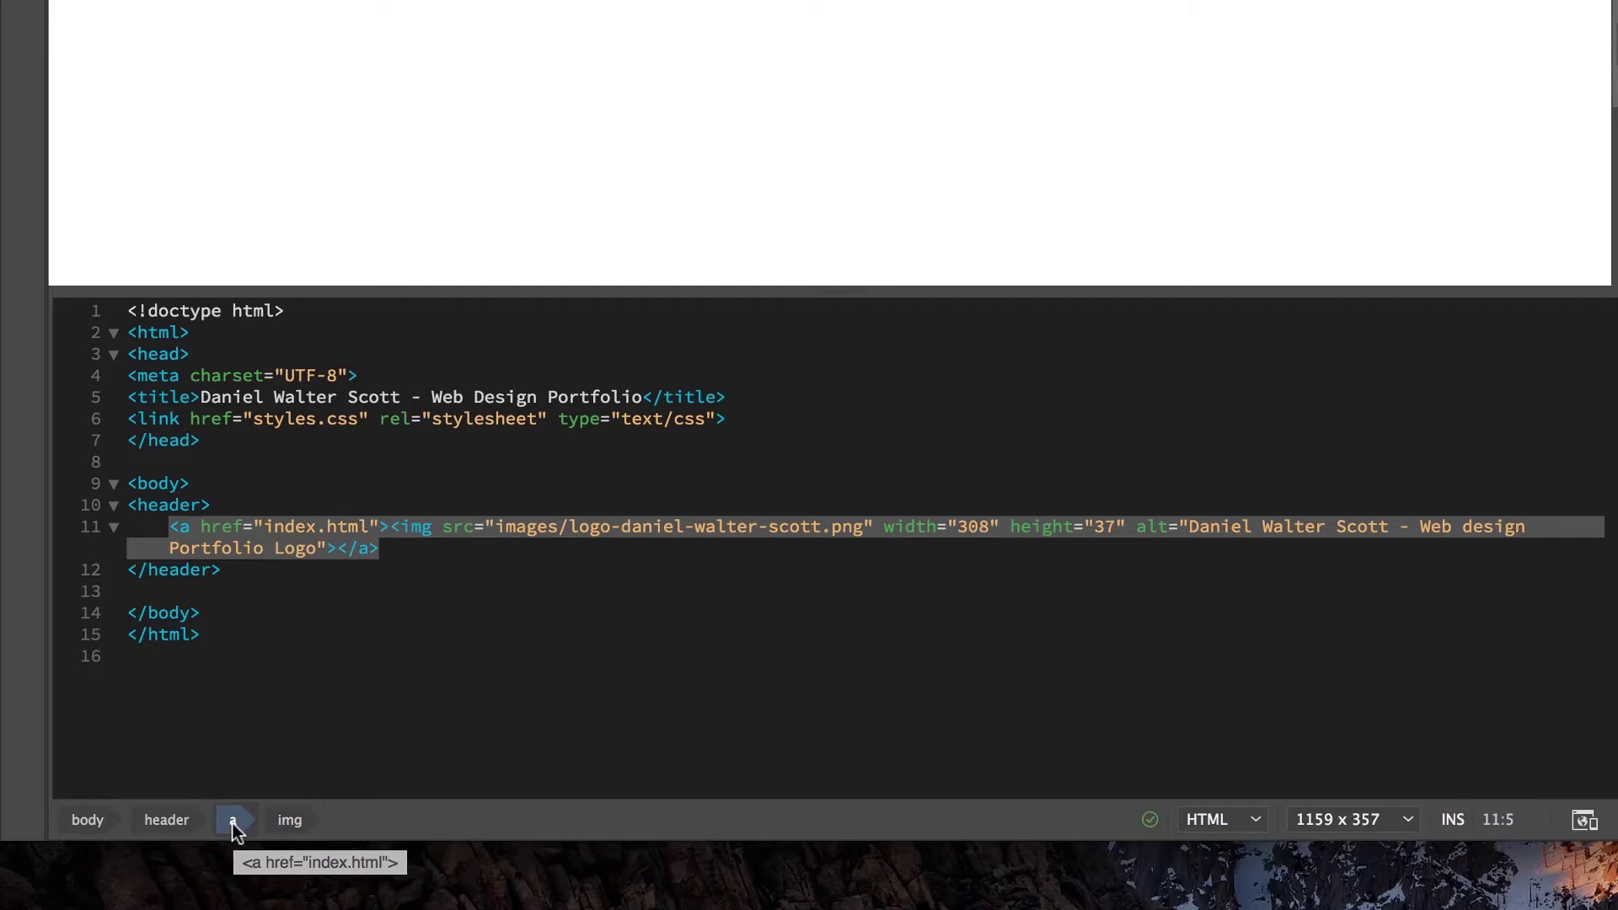
click(167, 819)
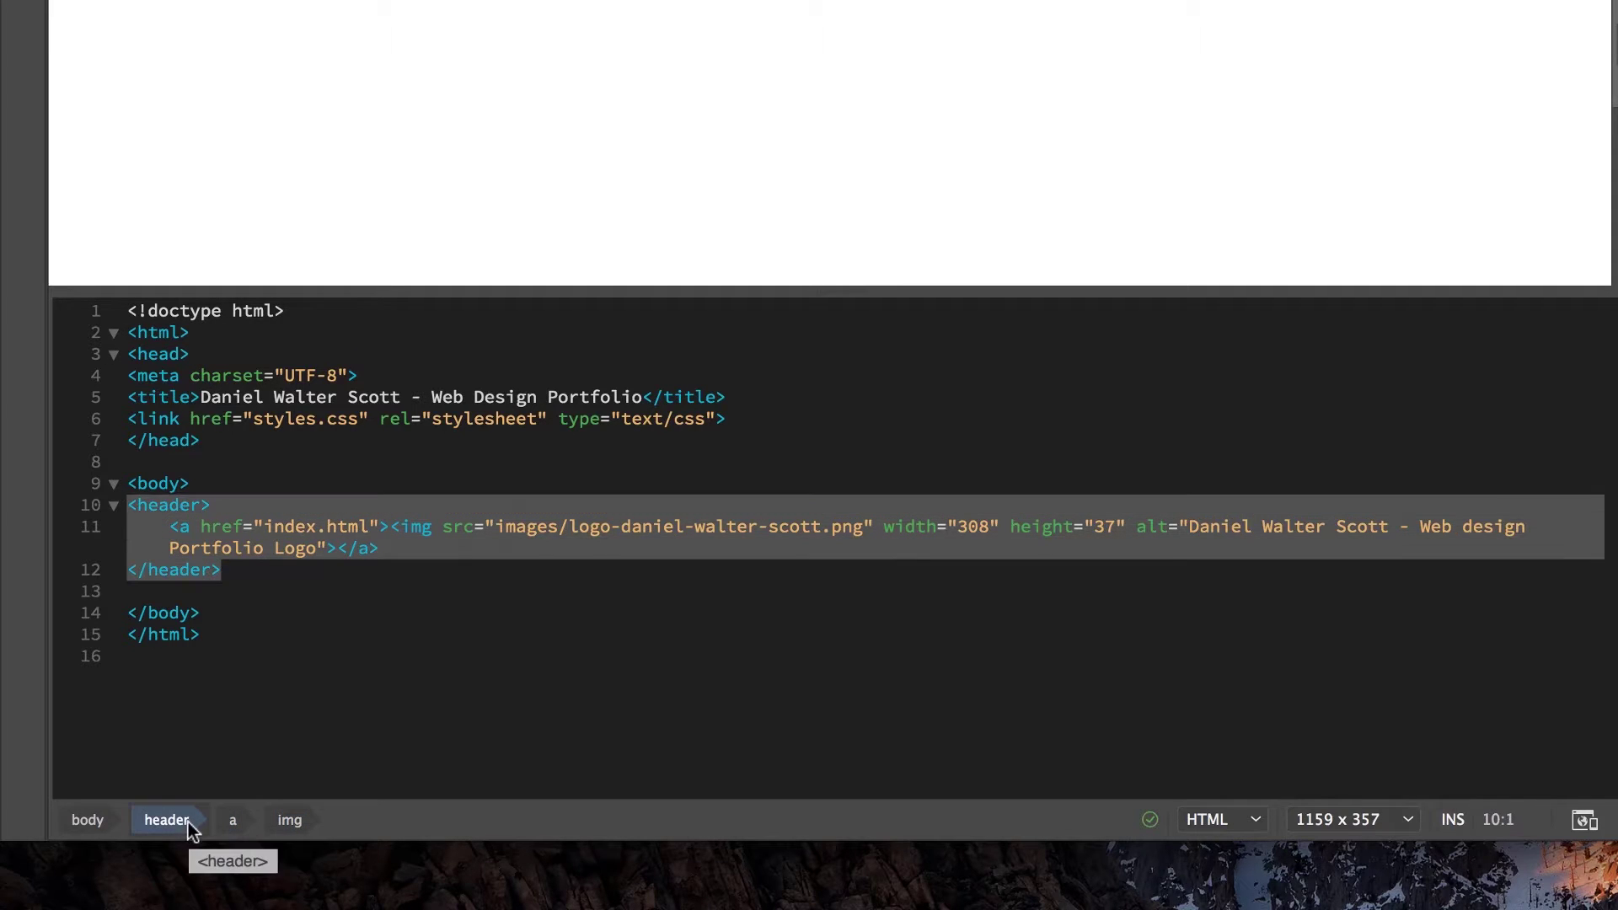
click(79, 822)
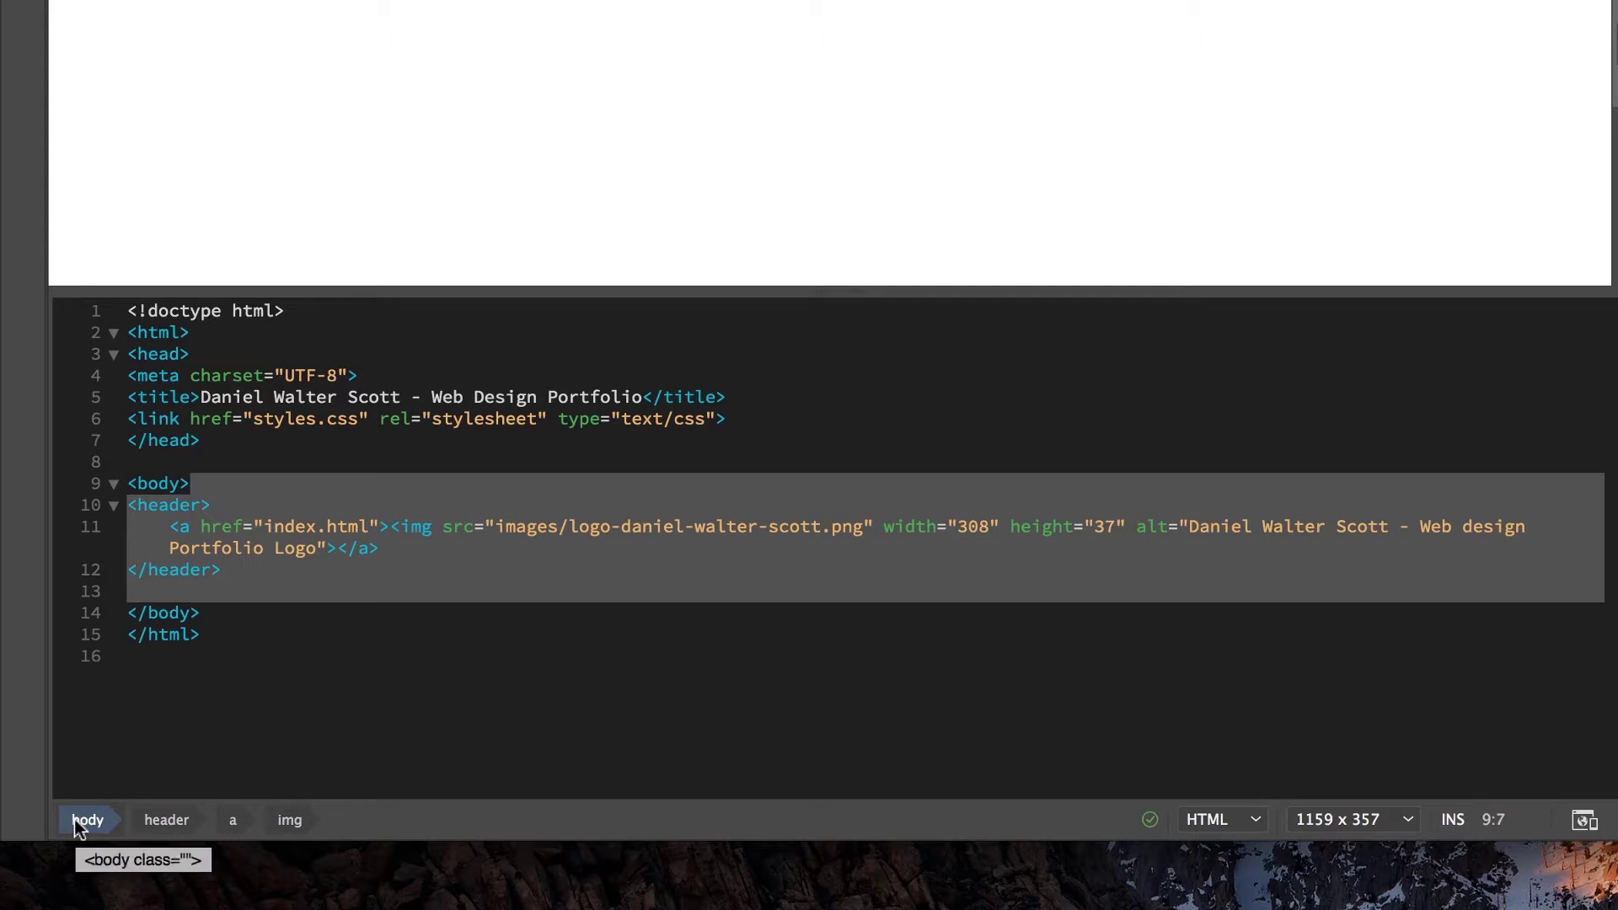
click(165, 820)
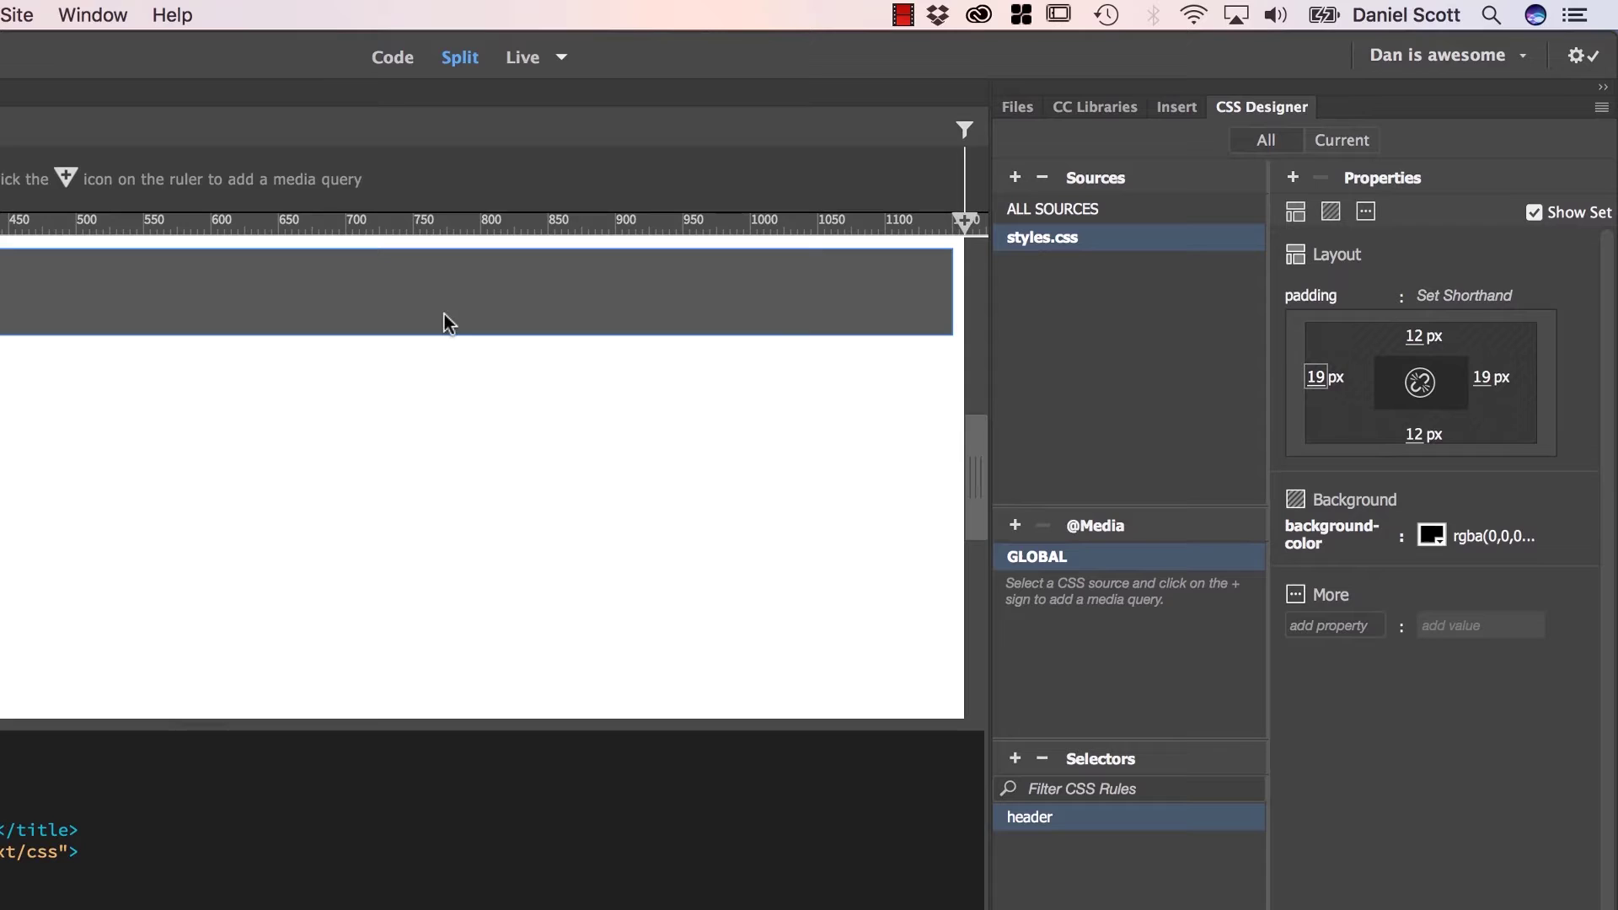
Choose HTML > Div from the Insert panel to place a div near the header
click(1173, 106)
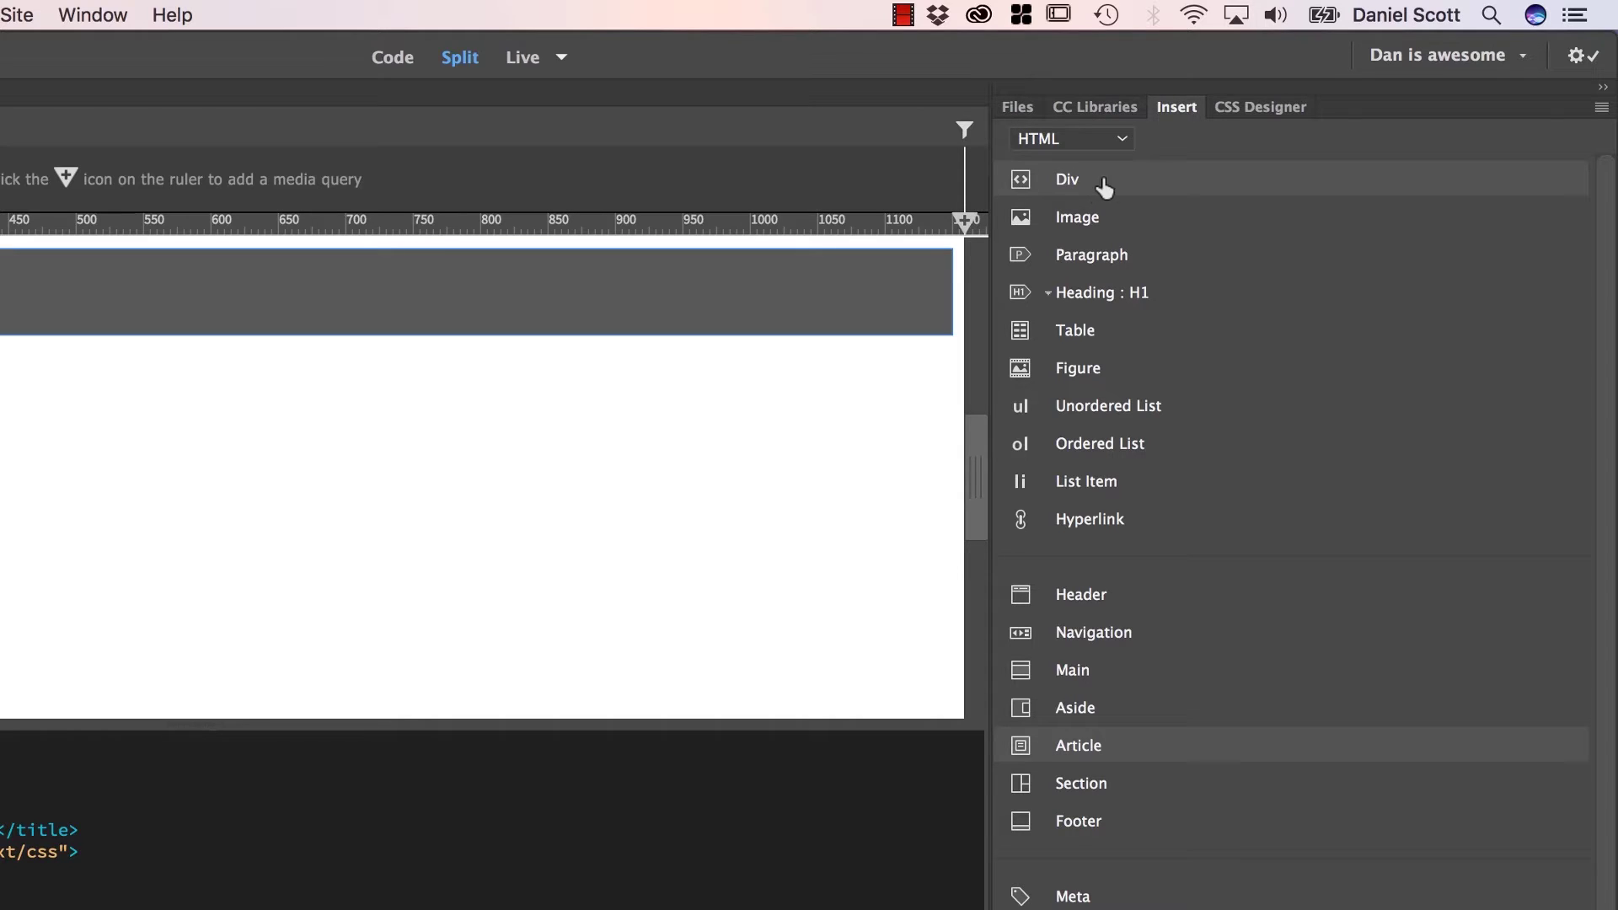
click(1068, 189)
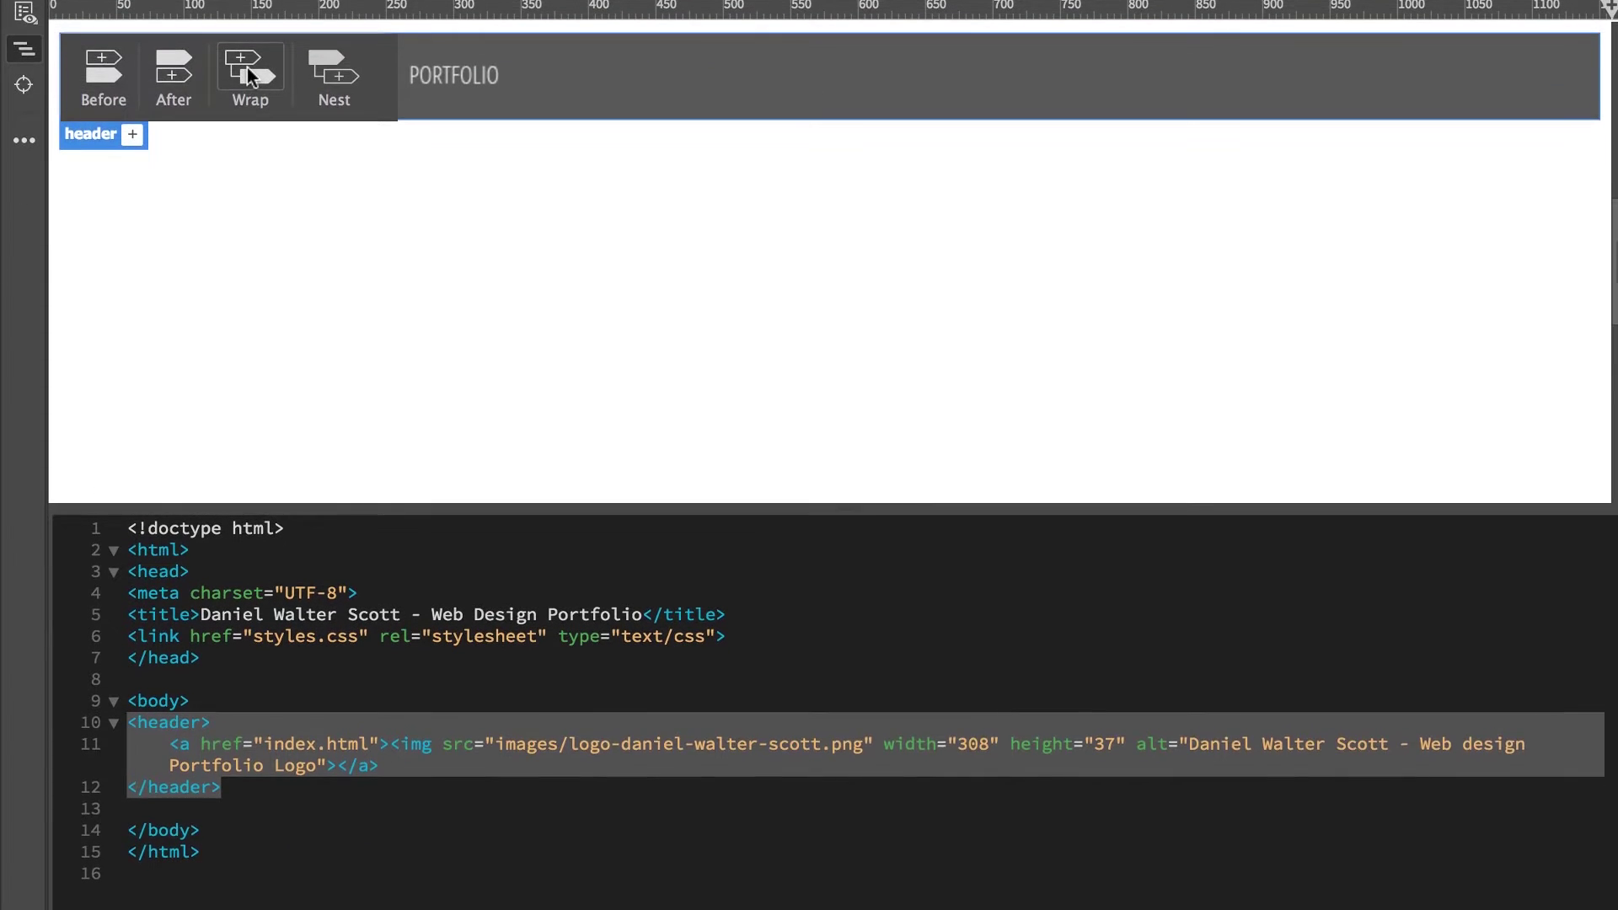
Wrap the header in a new div and check its opening and closing div tags
click(247, 68)
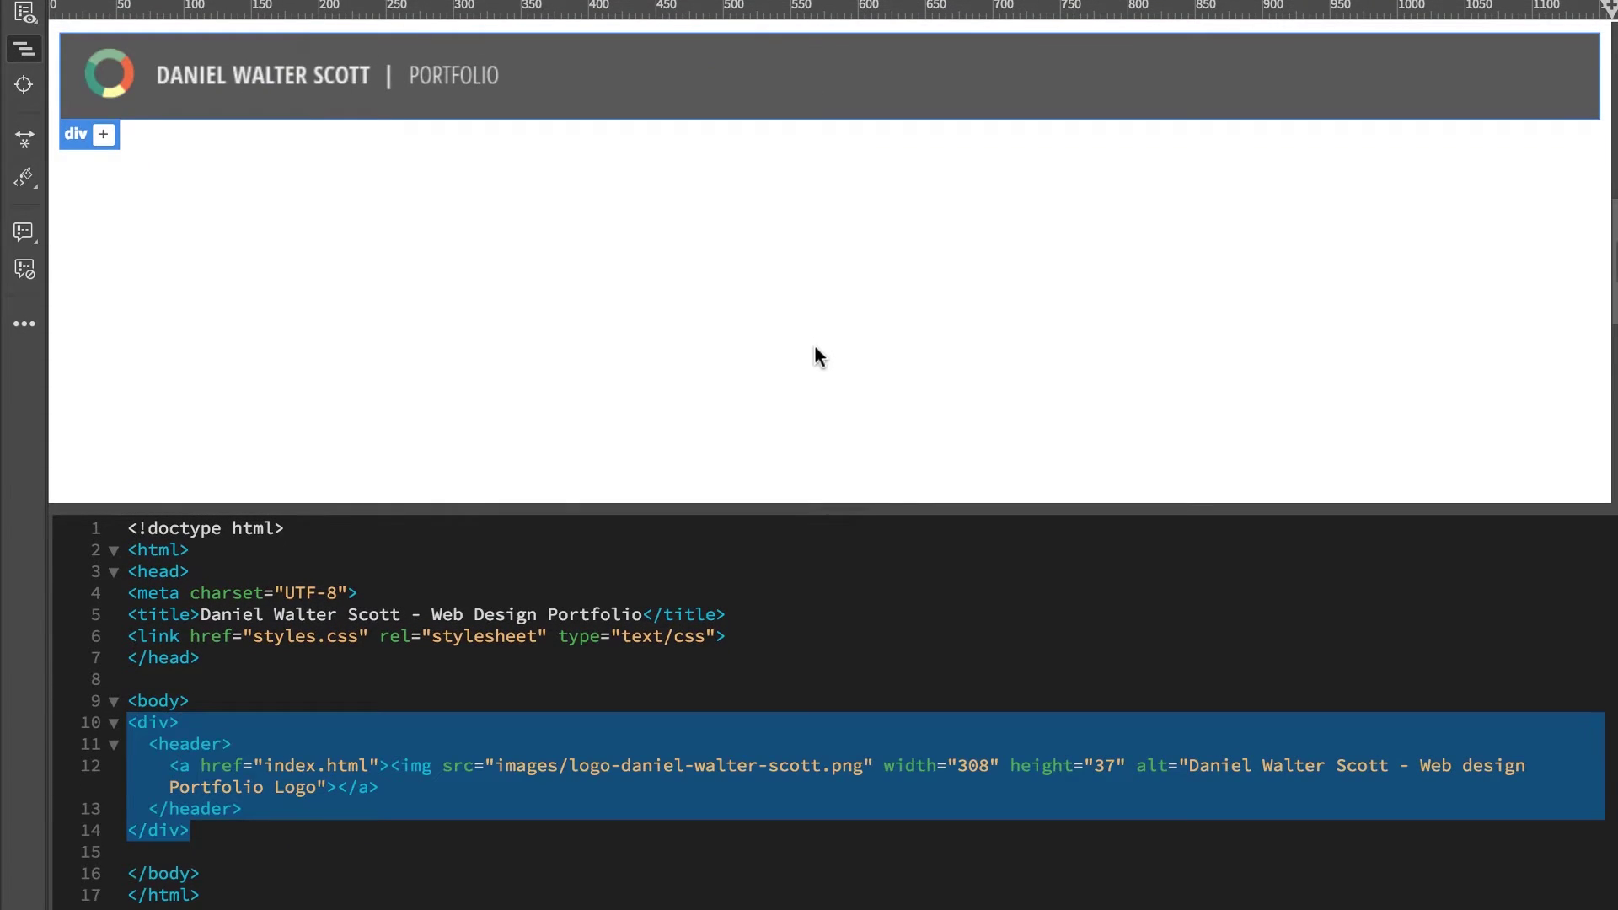
click(185, 829)
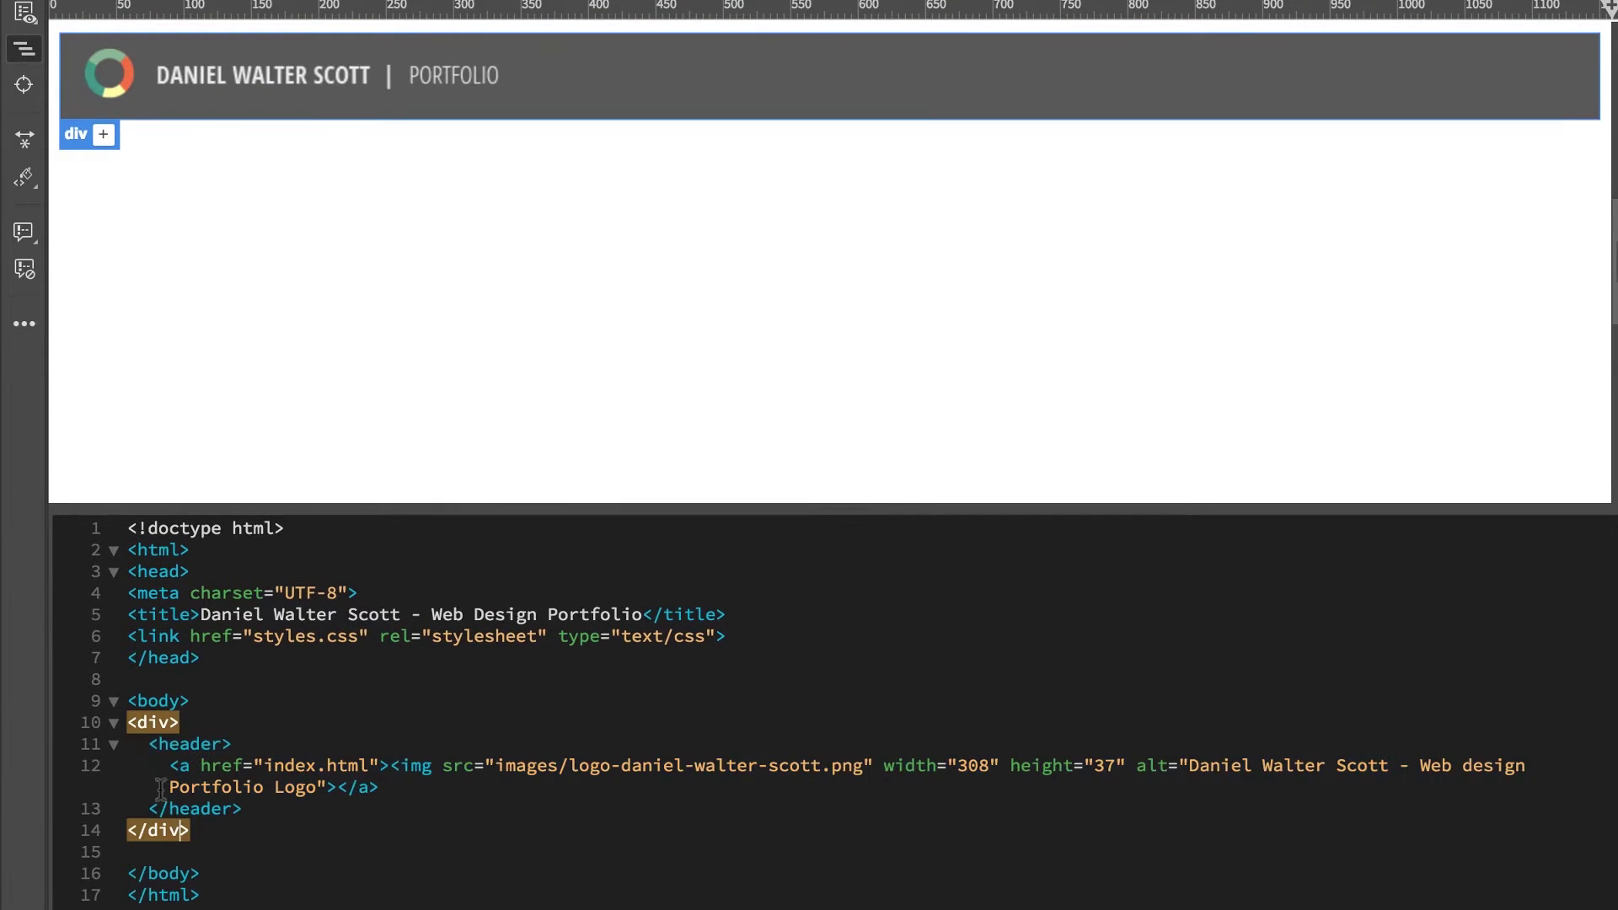
click(180, 744)
click(154, 722)
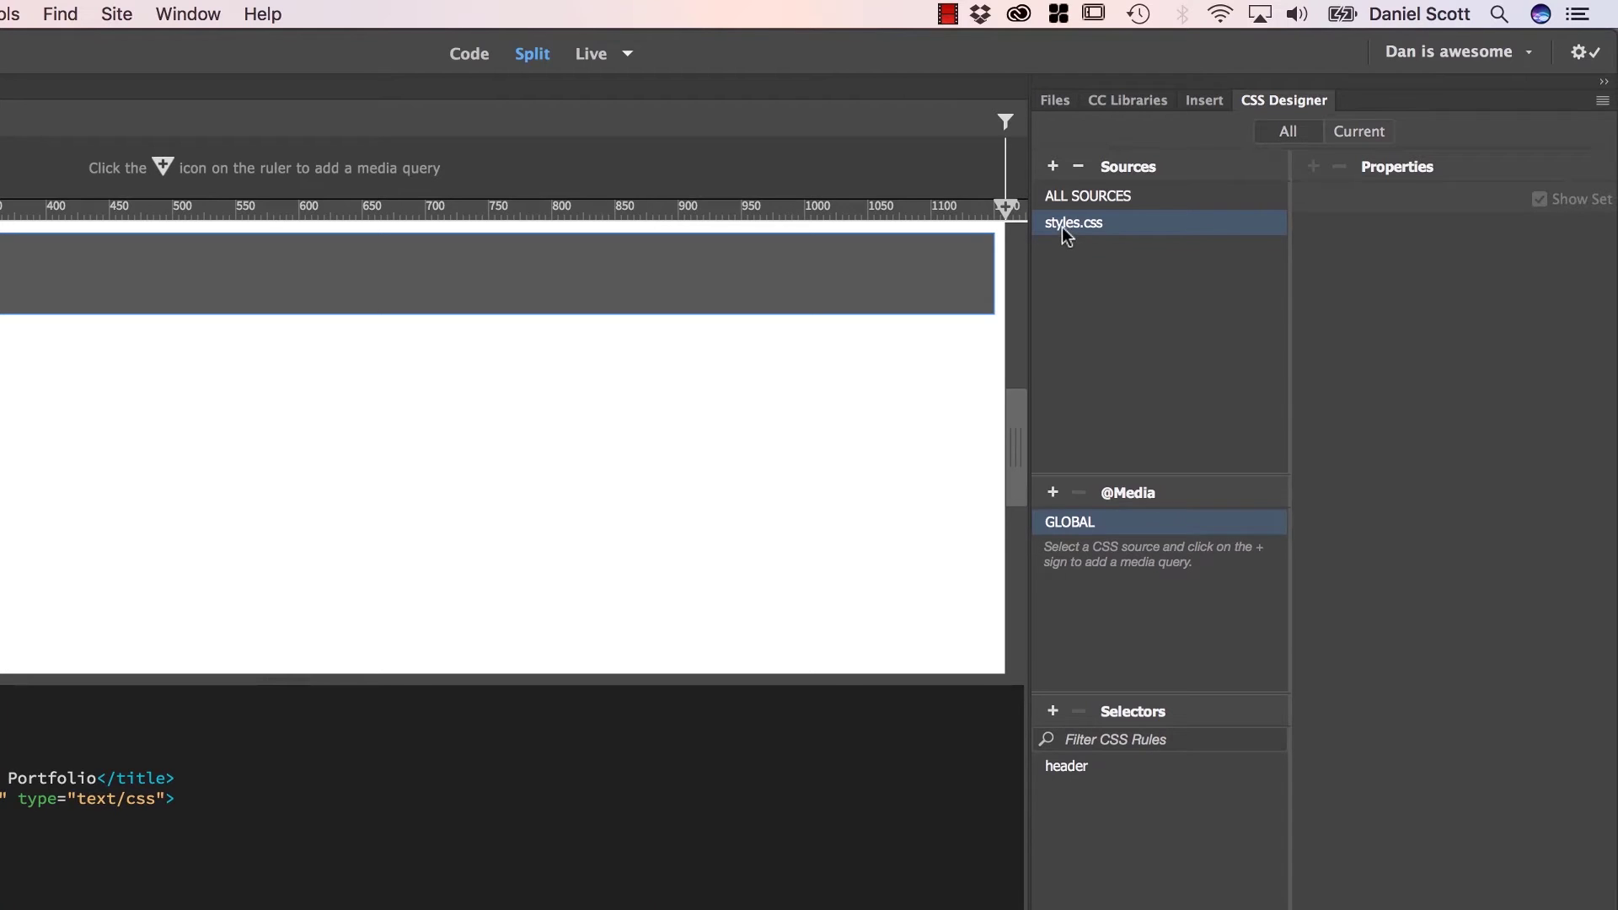
Add a new GLOBAL selector to styles.css, suggested as 'body div'
click(1071, 522)
click(1051, 712)
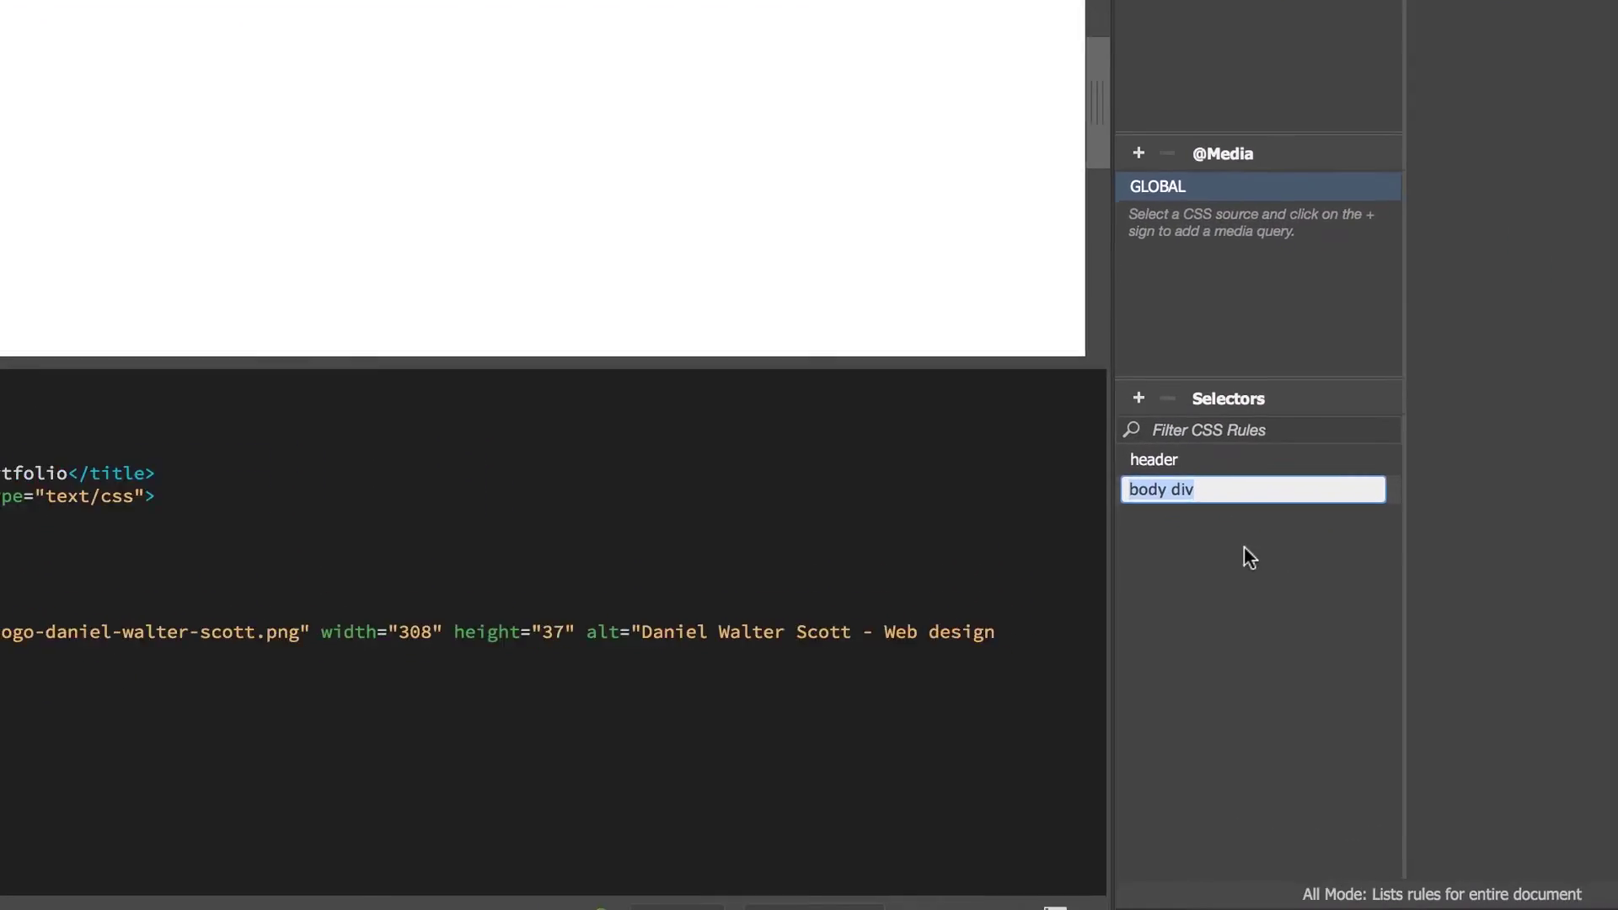
text(.)
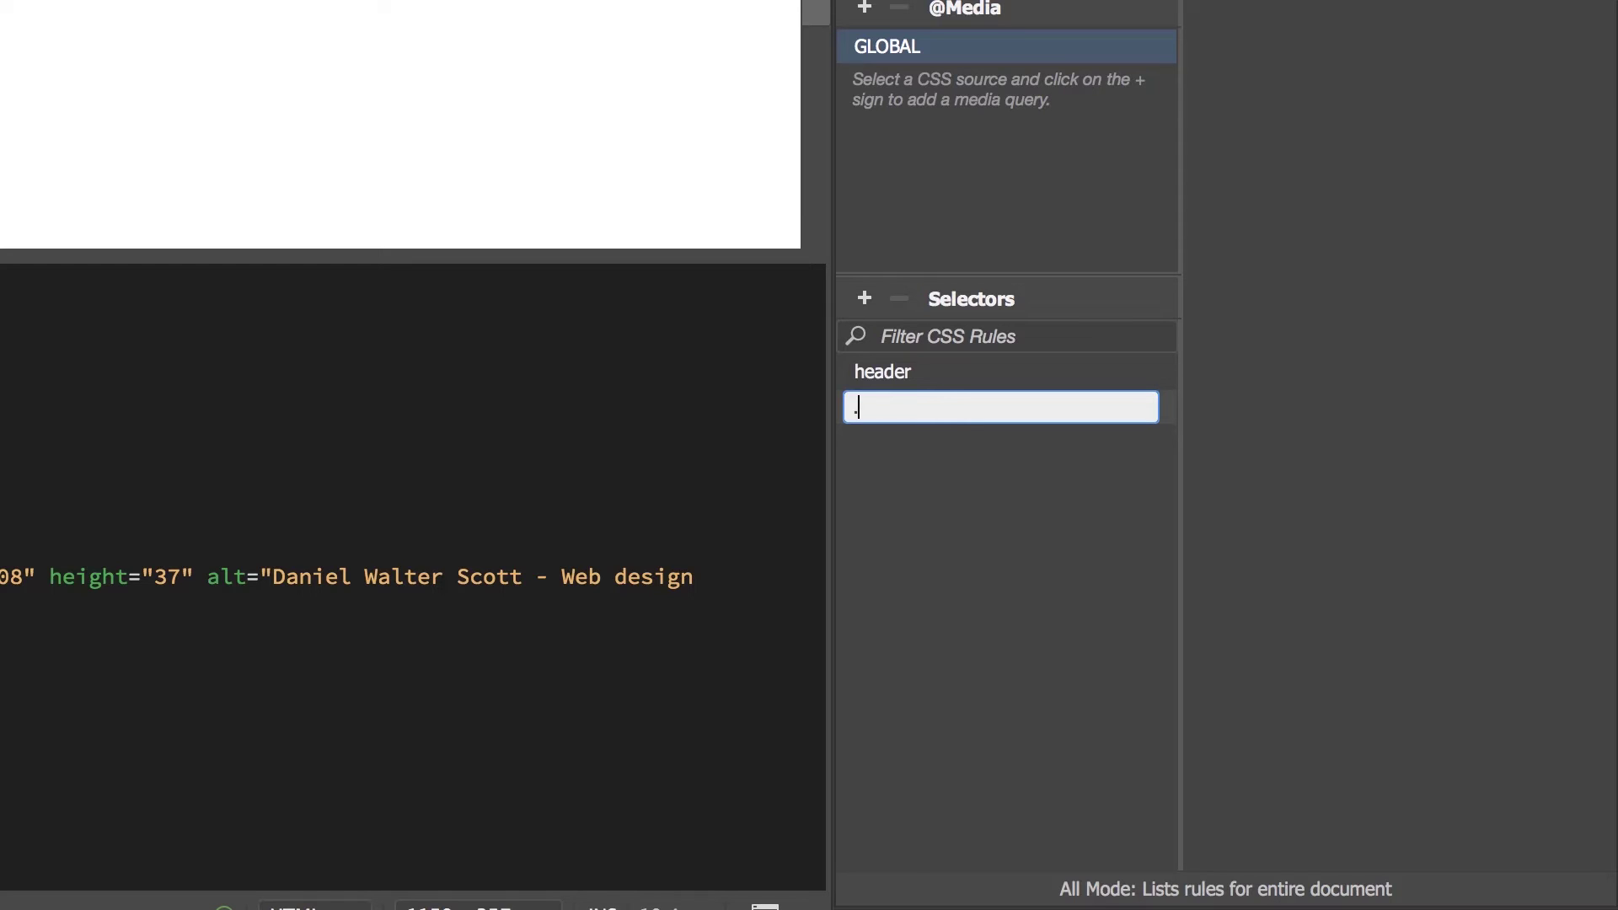
text(container)
text( sa)
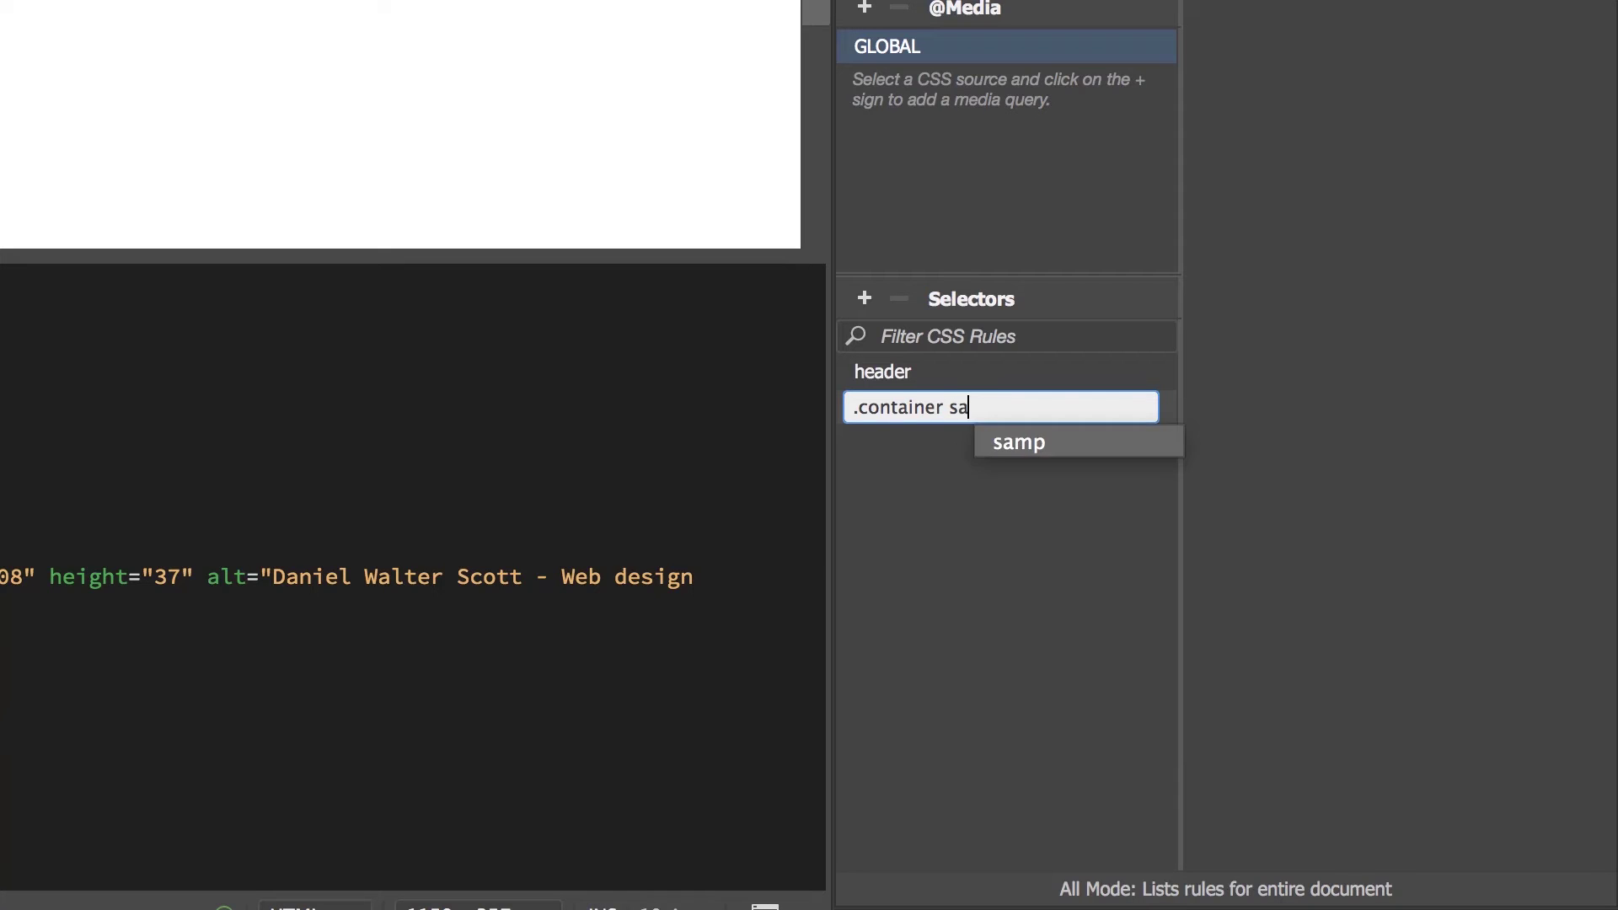
text(nd)
Correct the new selector's name to '.container' and commit it
key(BackSpace)
key(BackSpace)
key(BackSpace)
key(BackSpace)
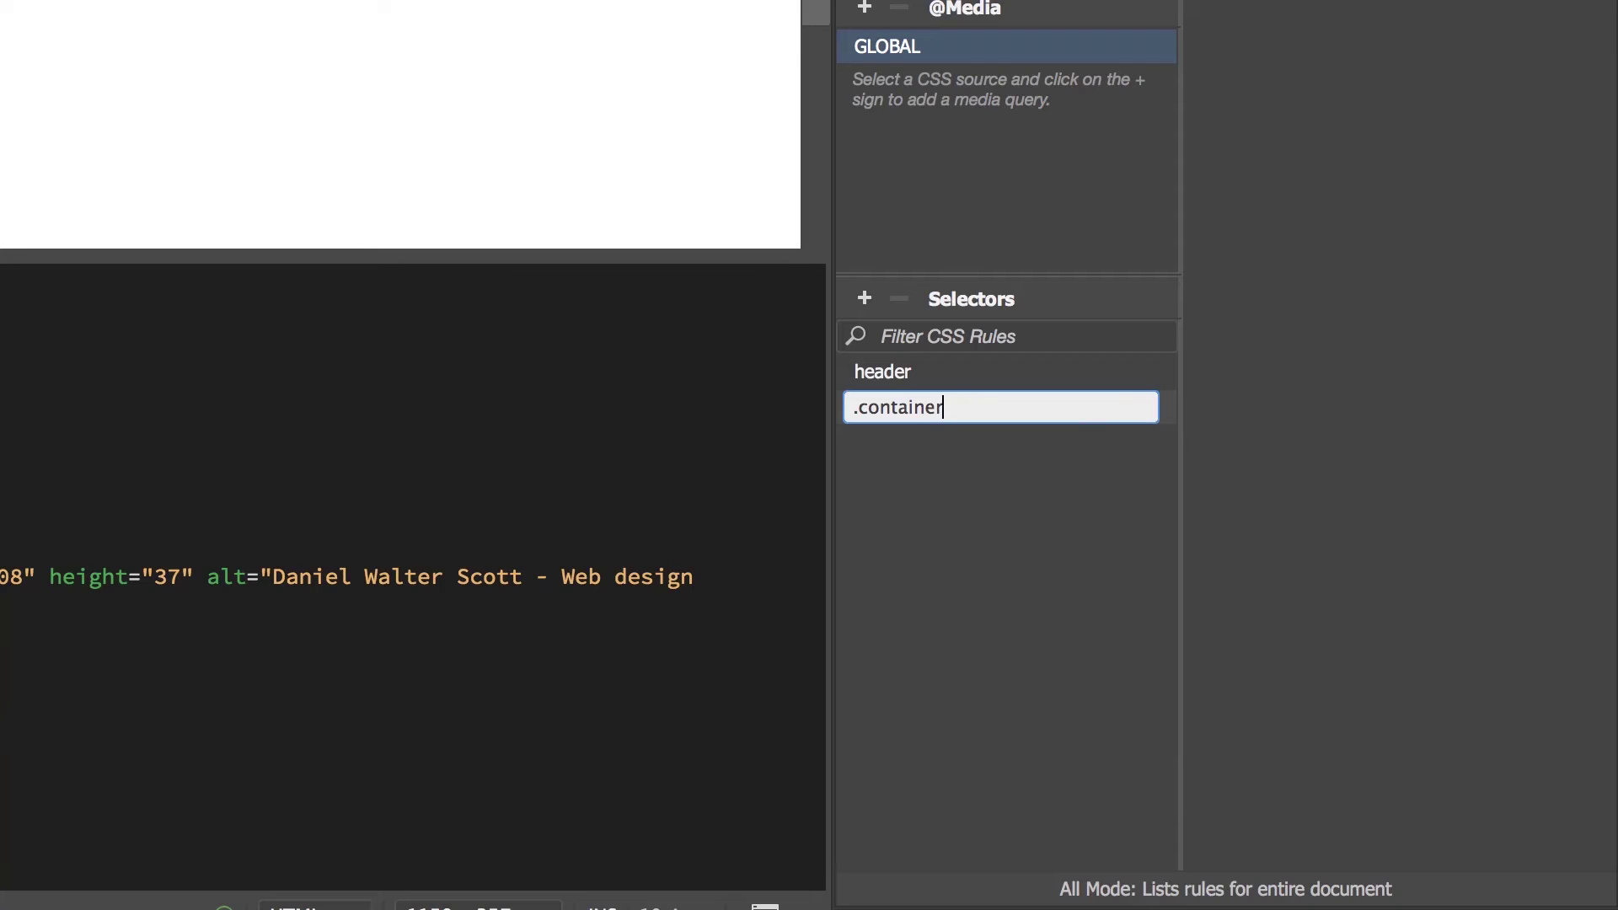
text(-sandw)
text(ich)
key(BackSpace)
key(BackSpace)
key(BackSpace)
key(BackSpace)
key(BackSpace)
key(BackSpace)
key(BackSpace)
key(BackSpace)
key(BackSpace)
key(Return)
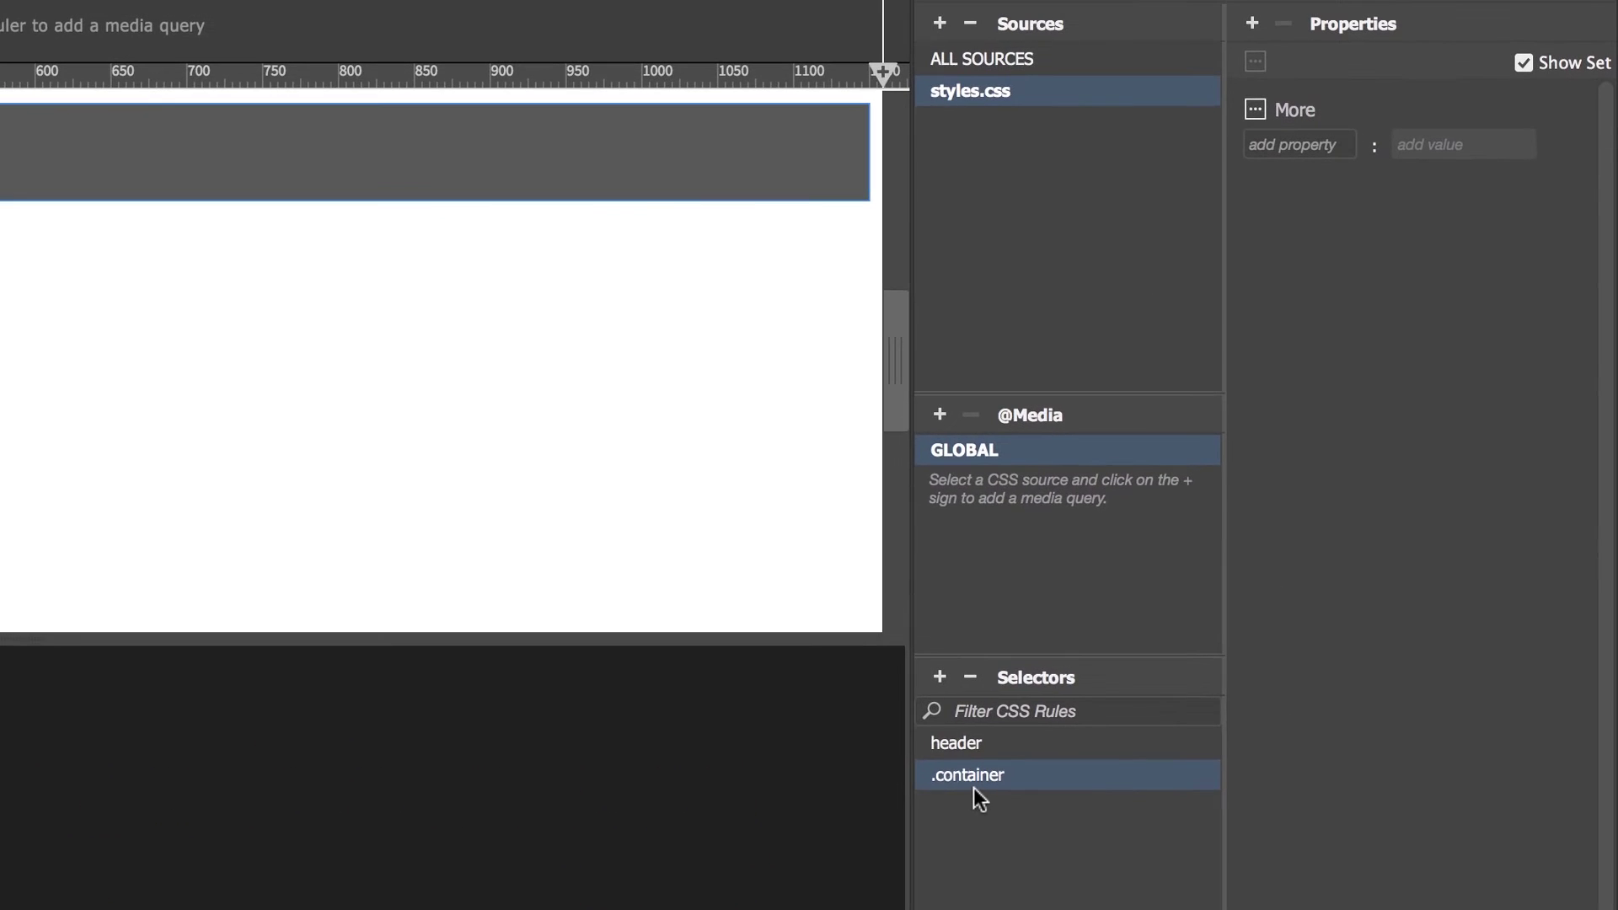
Show all layout properties for .container and open the max-width unit choices
click(1522, 63)
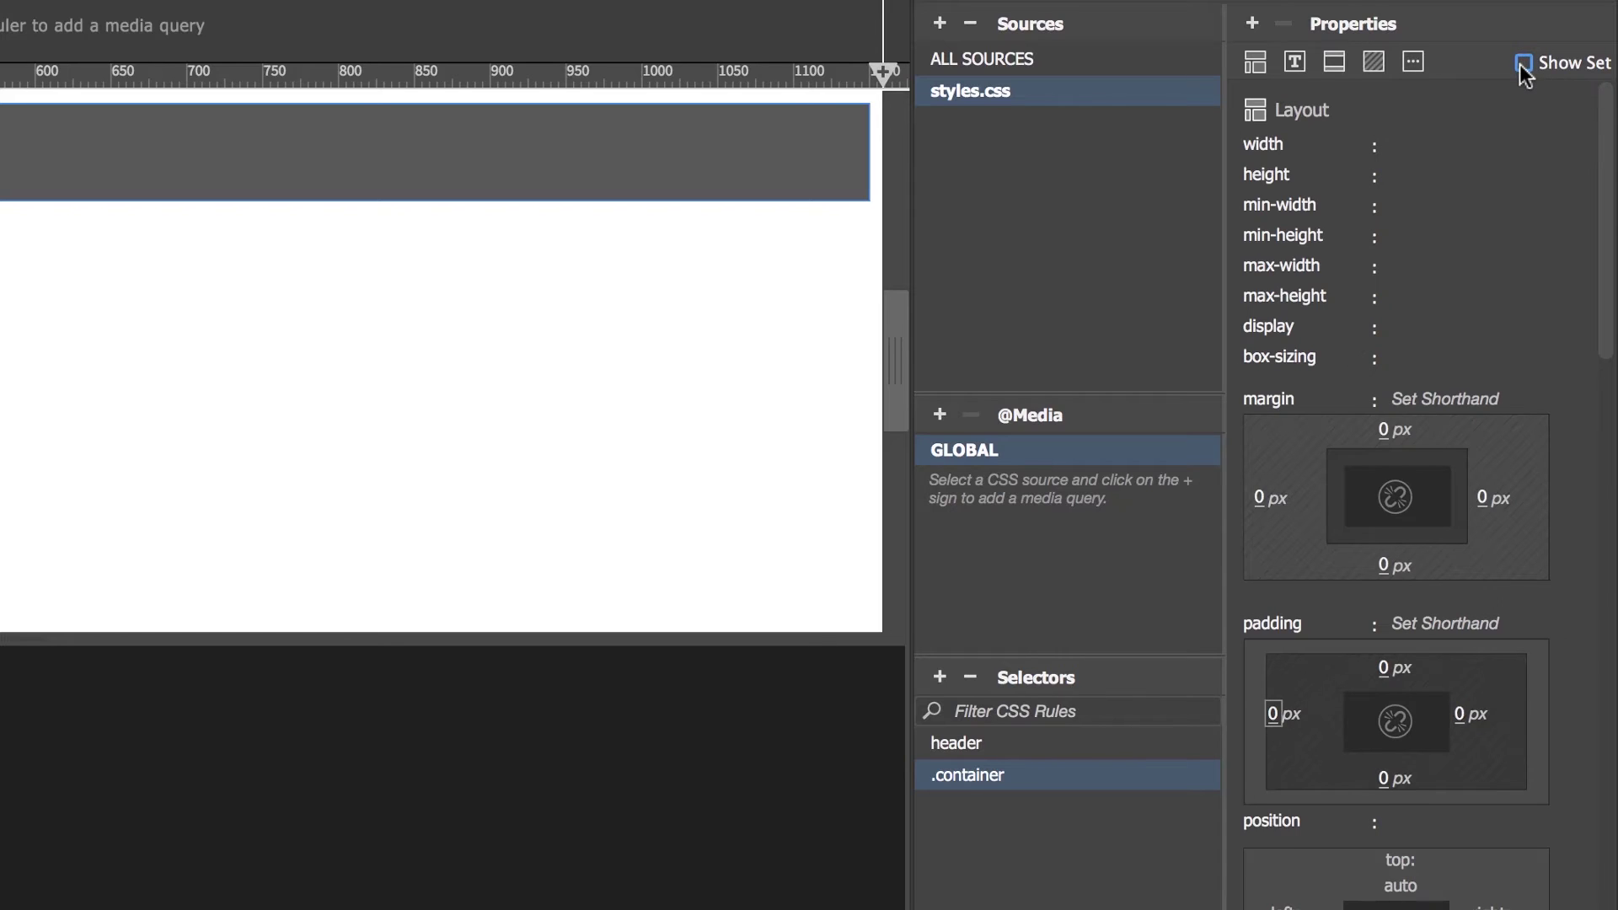
click(1524, 64)
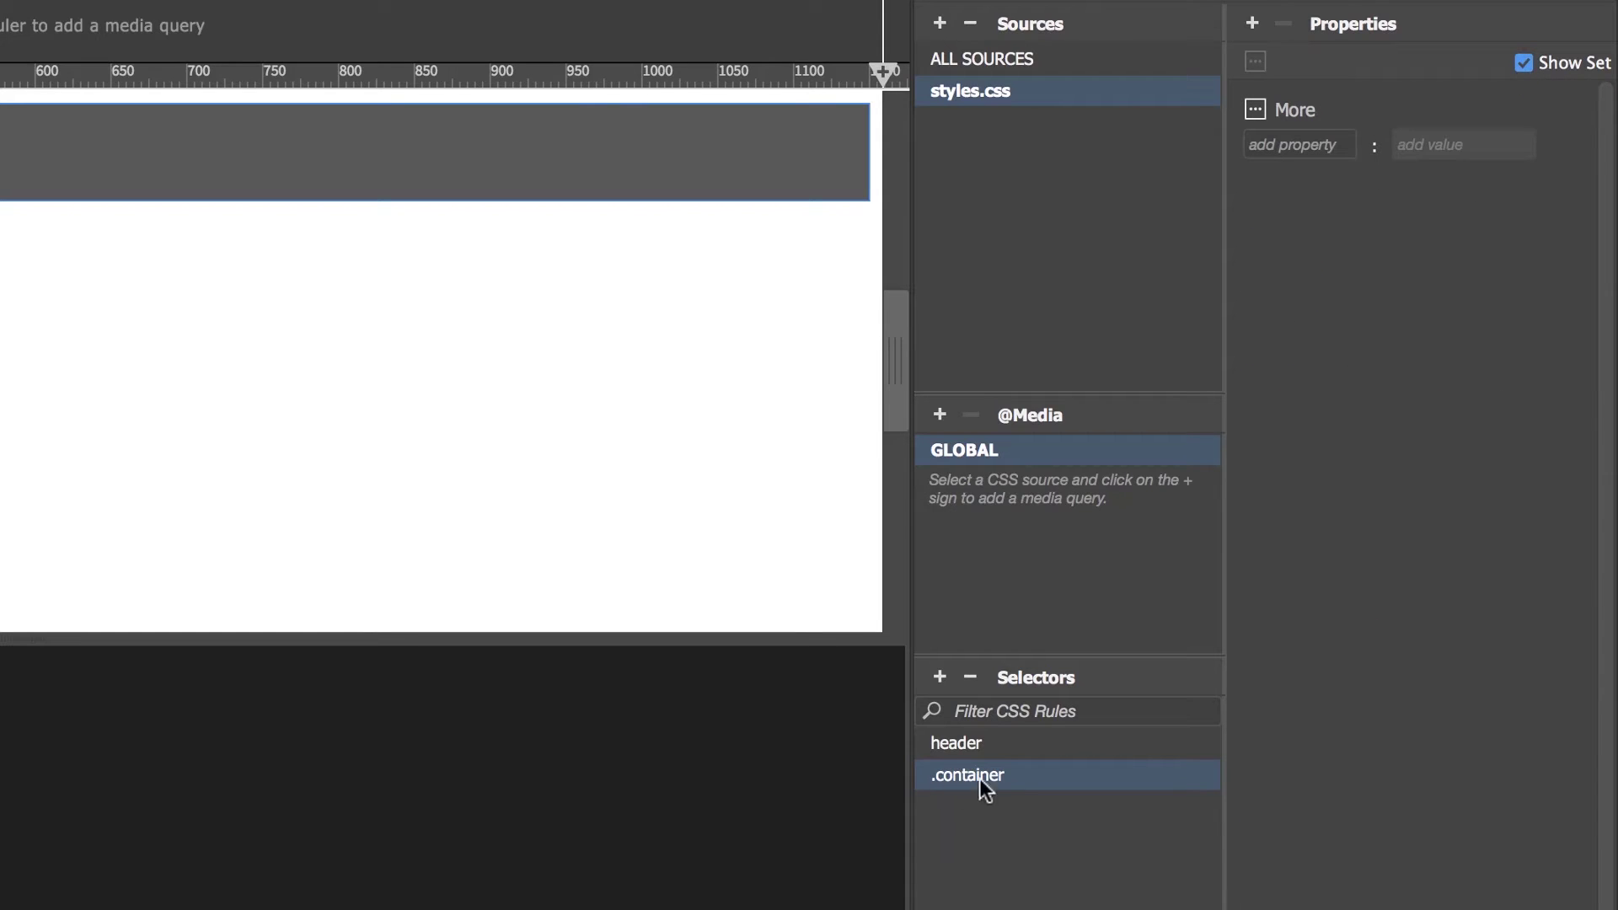
click(1522, 64)
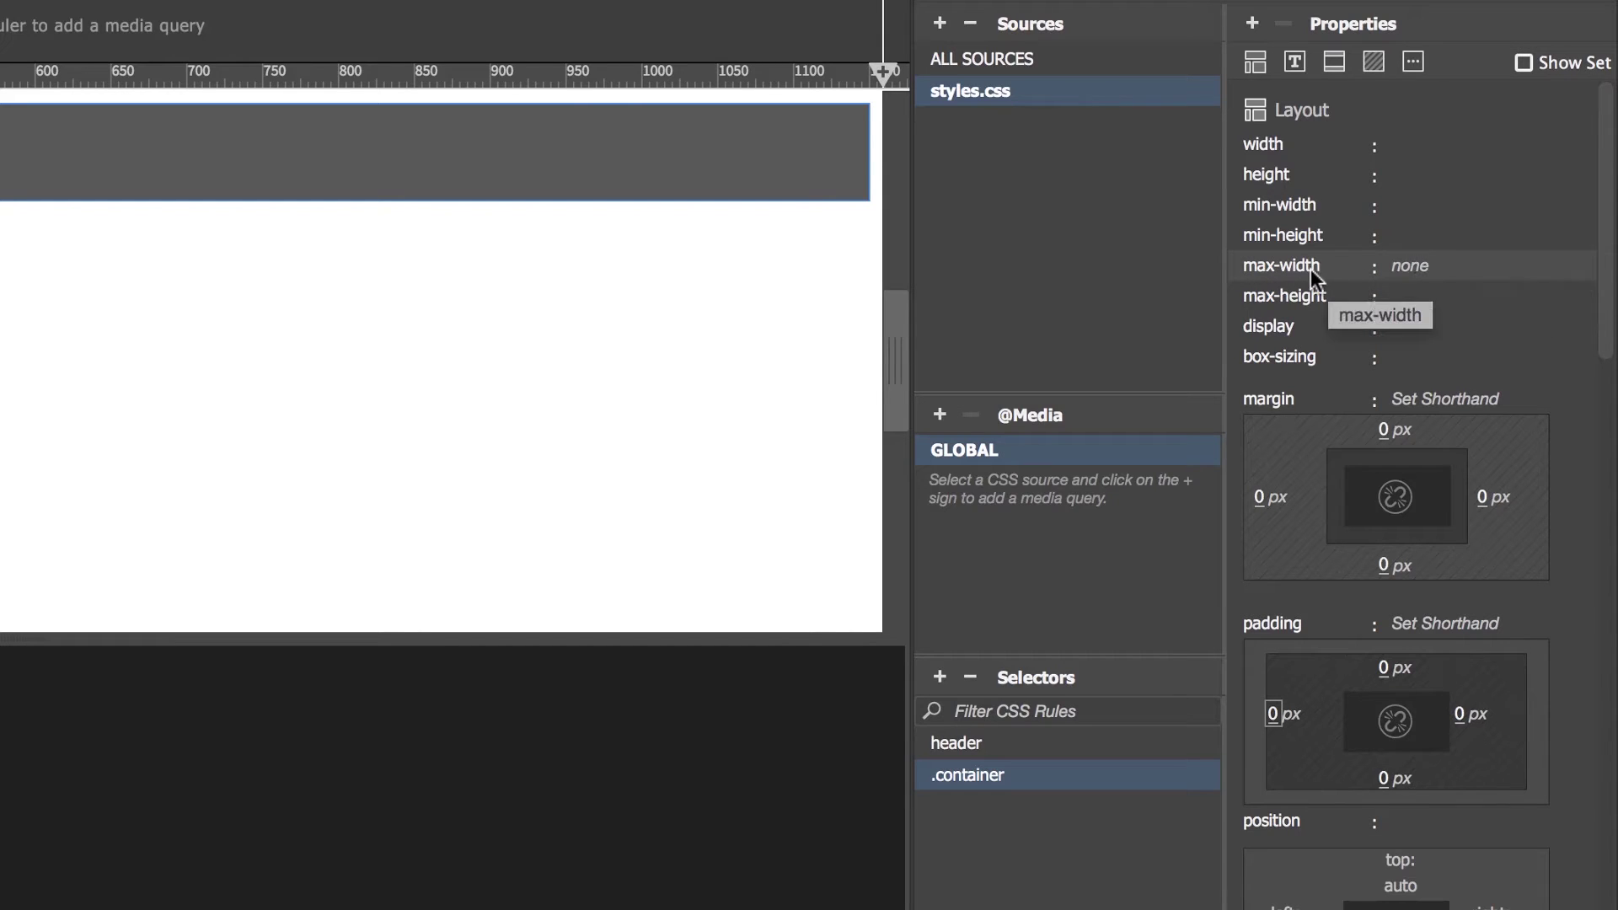
click(1409, 267)
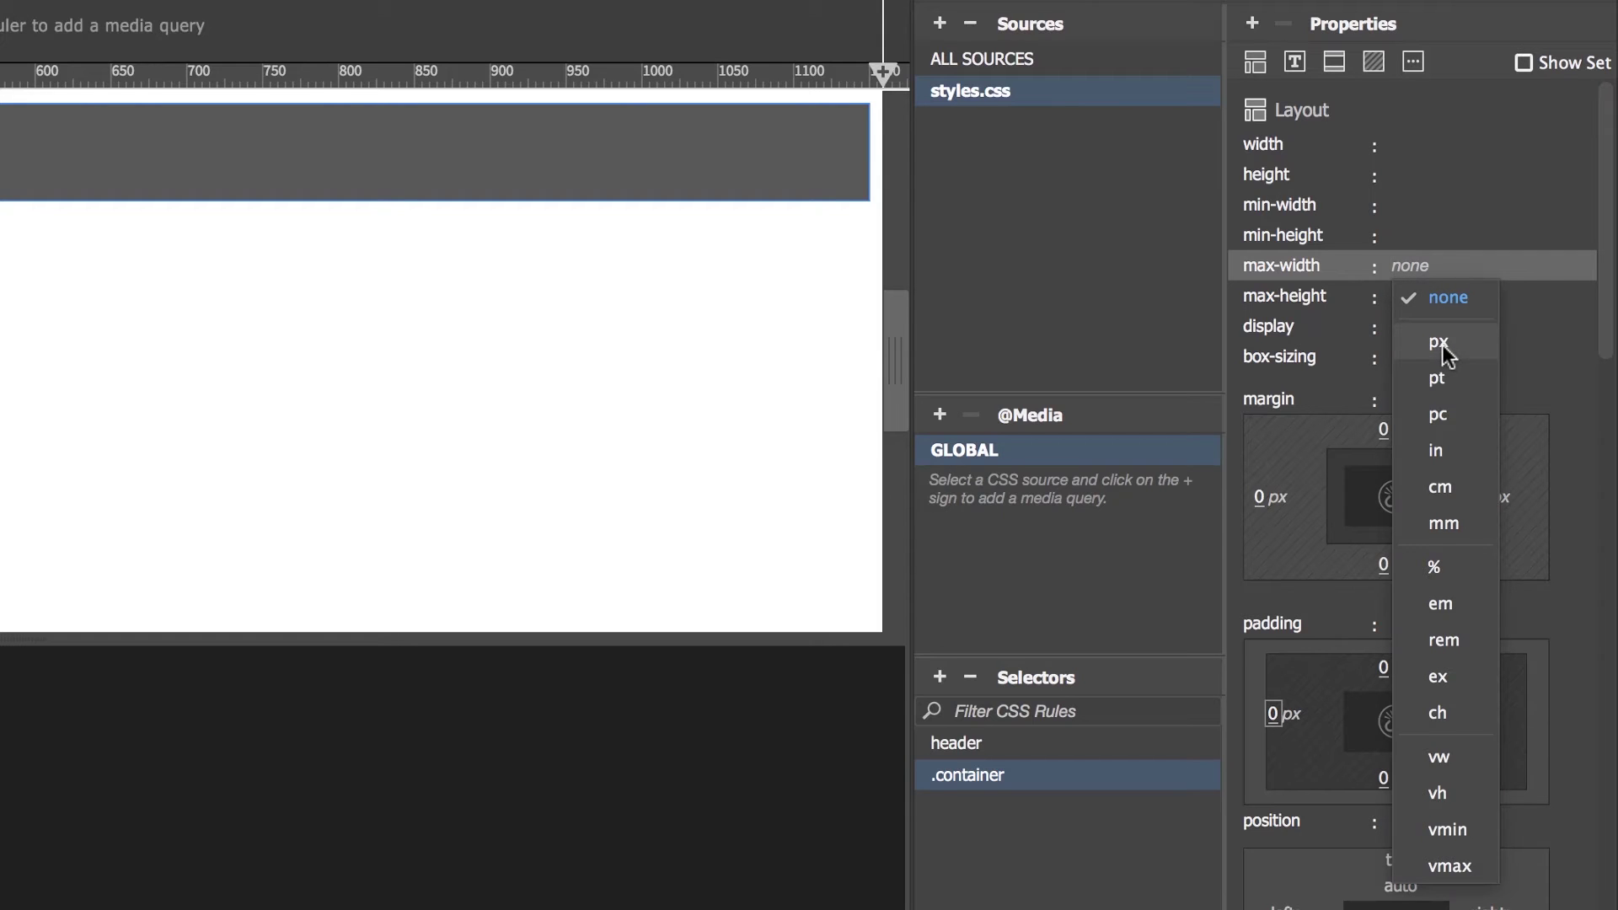
key(super+Tab)
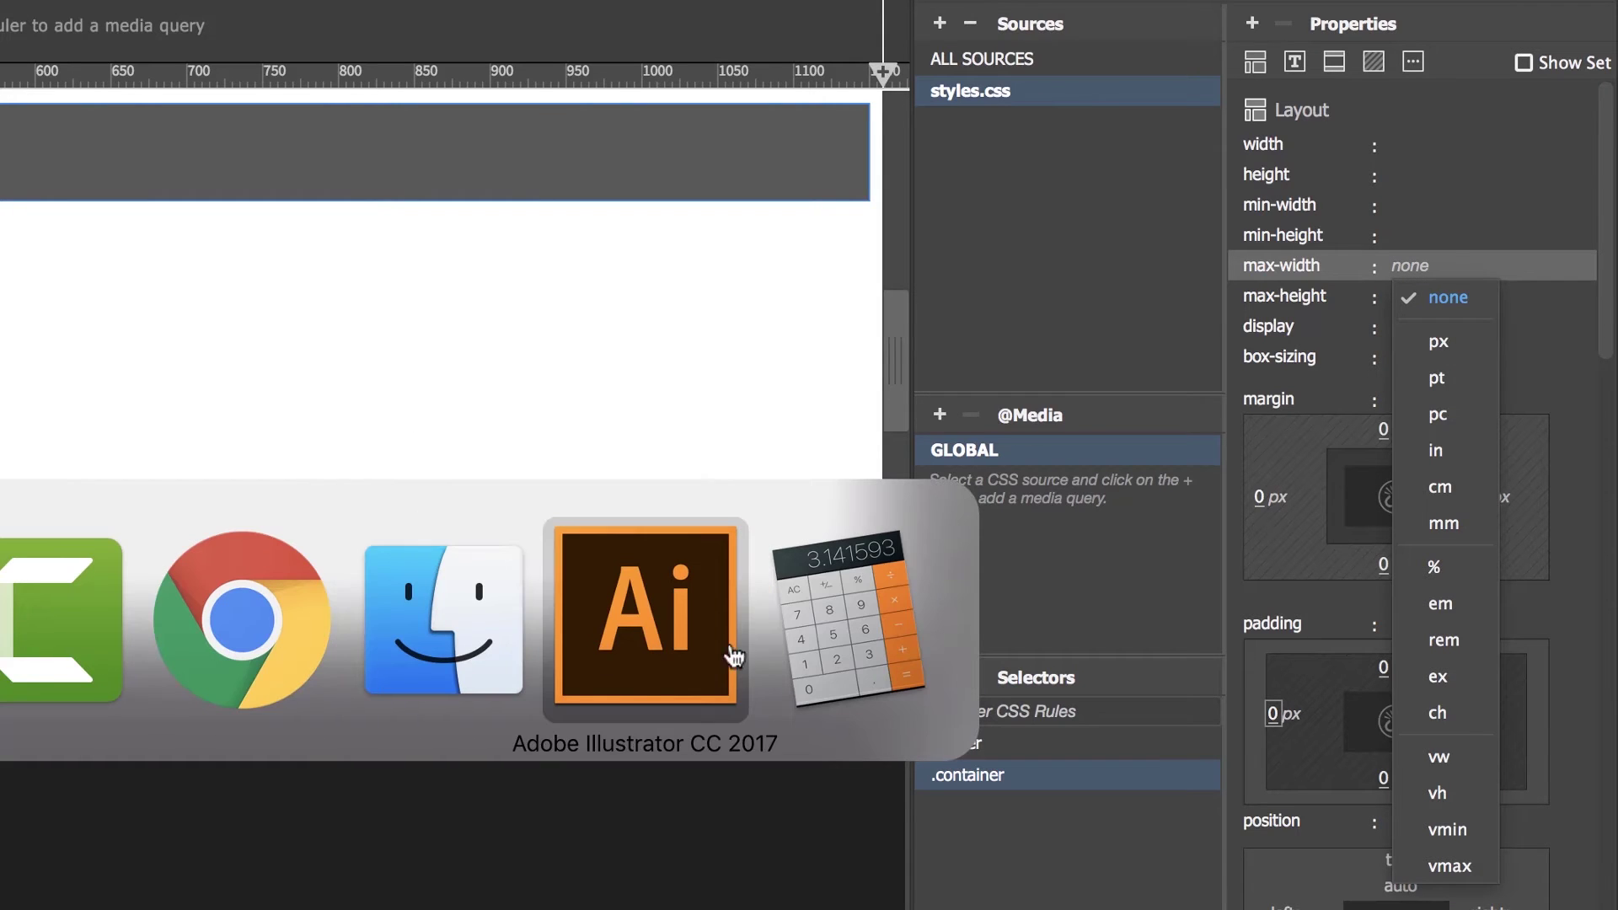
Zoom out to all Illustrator artboards and confirm Desktop is 1200px in the Artboards list
click(641, 674)
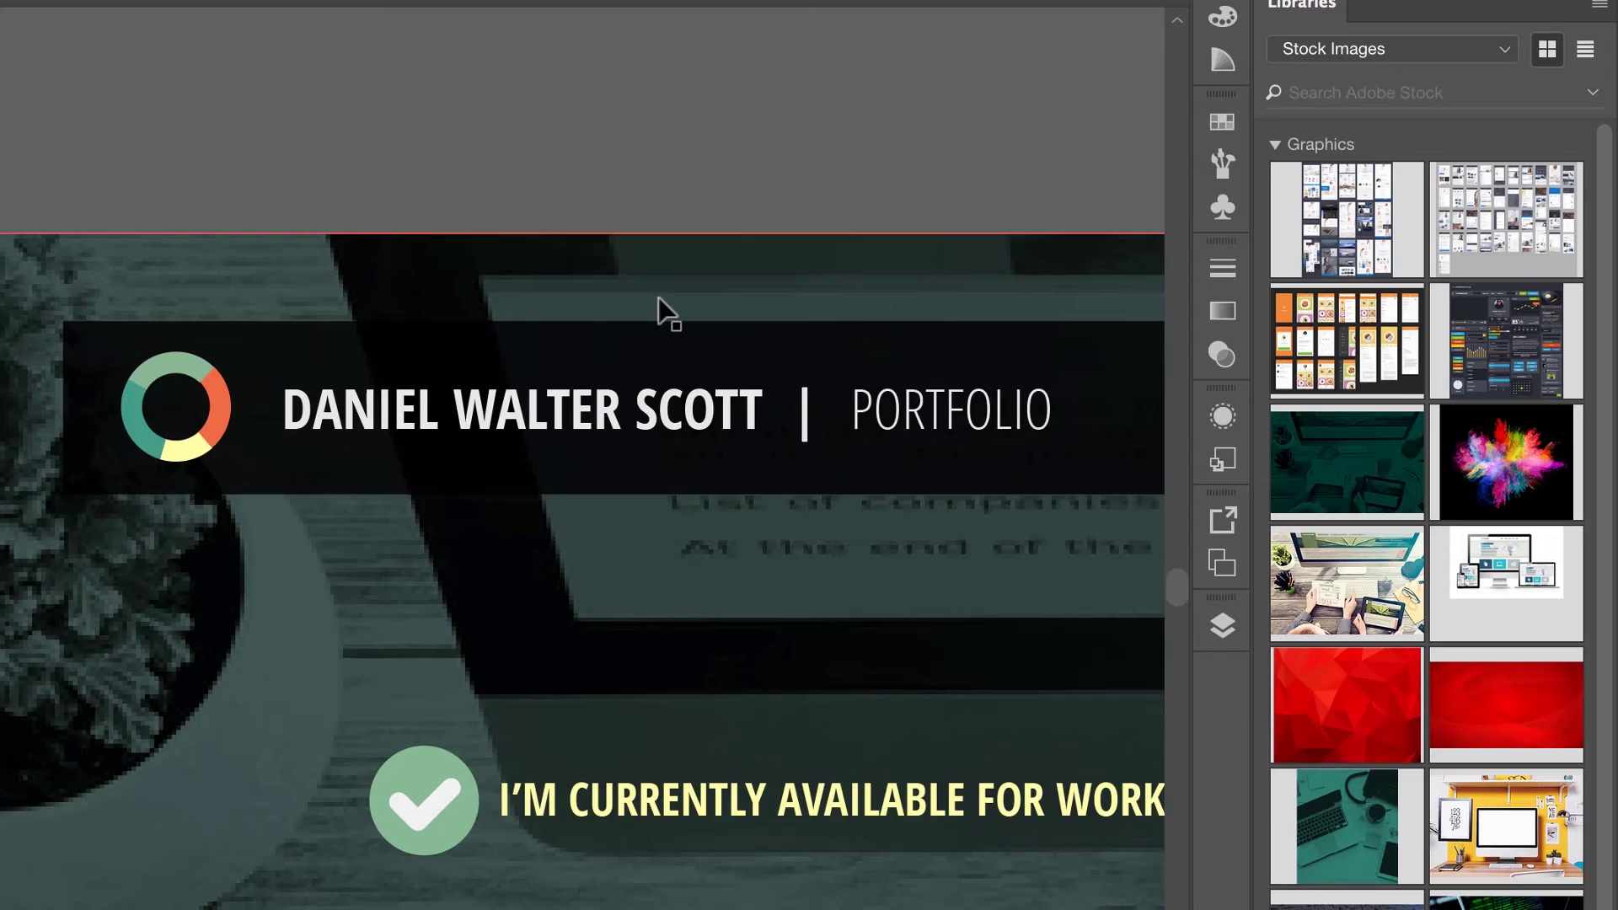
key(super+alt+0)
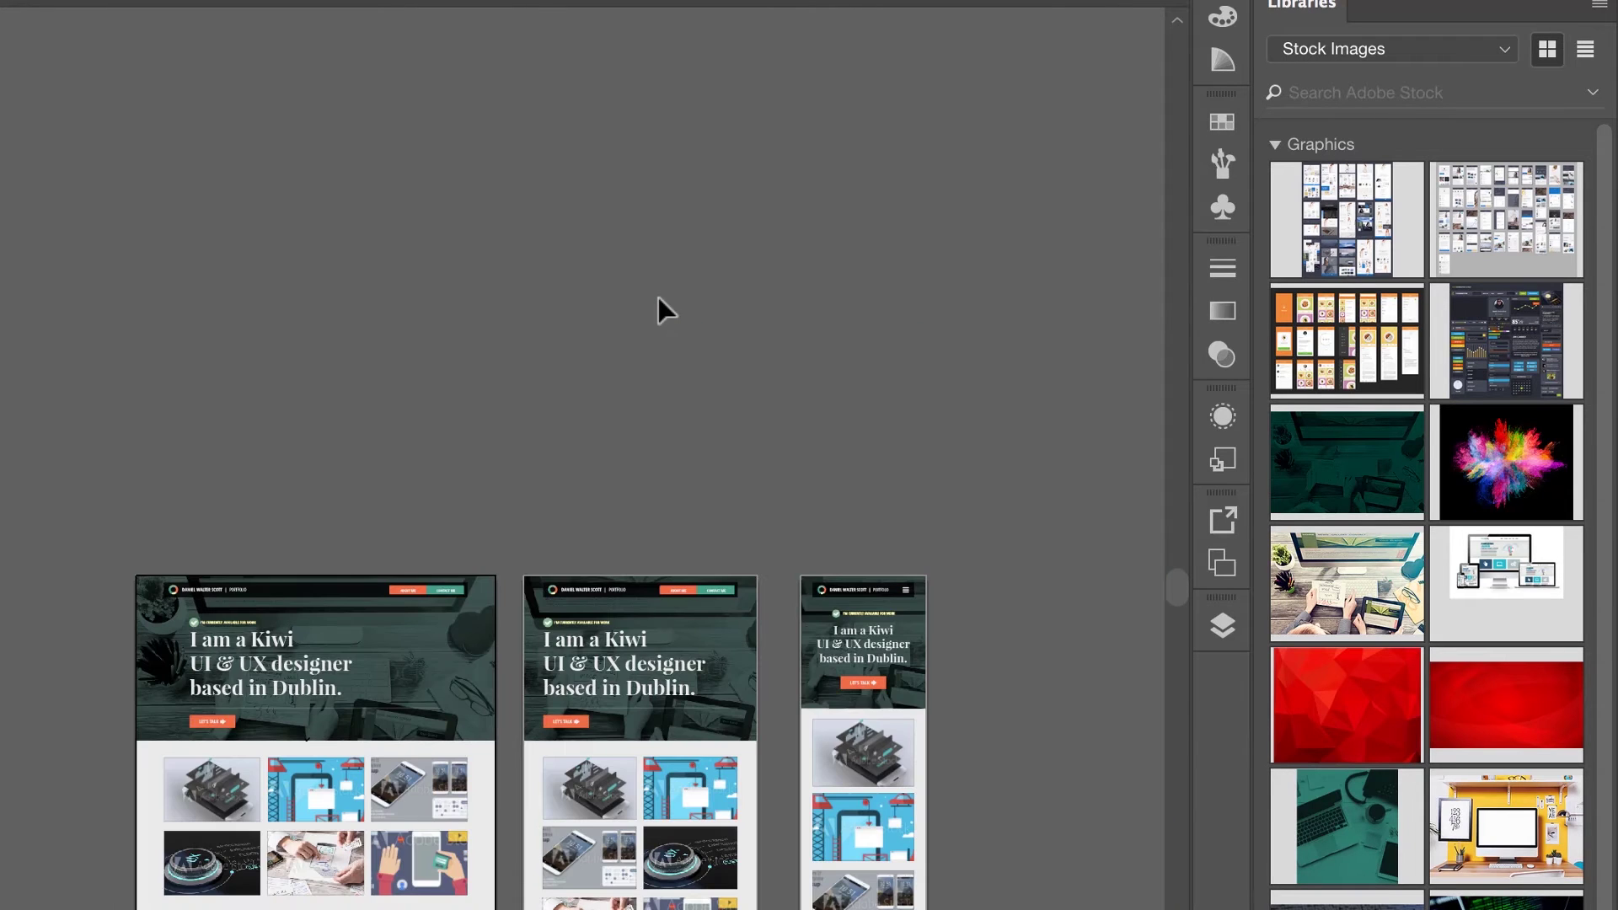
click(1222, 625)
click(1222, 562)
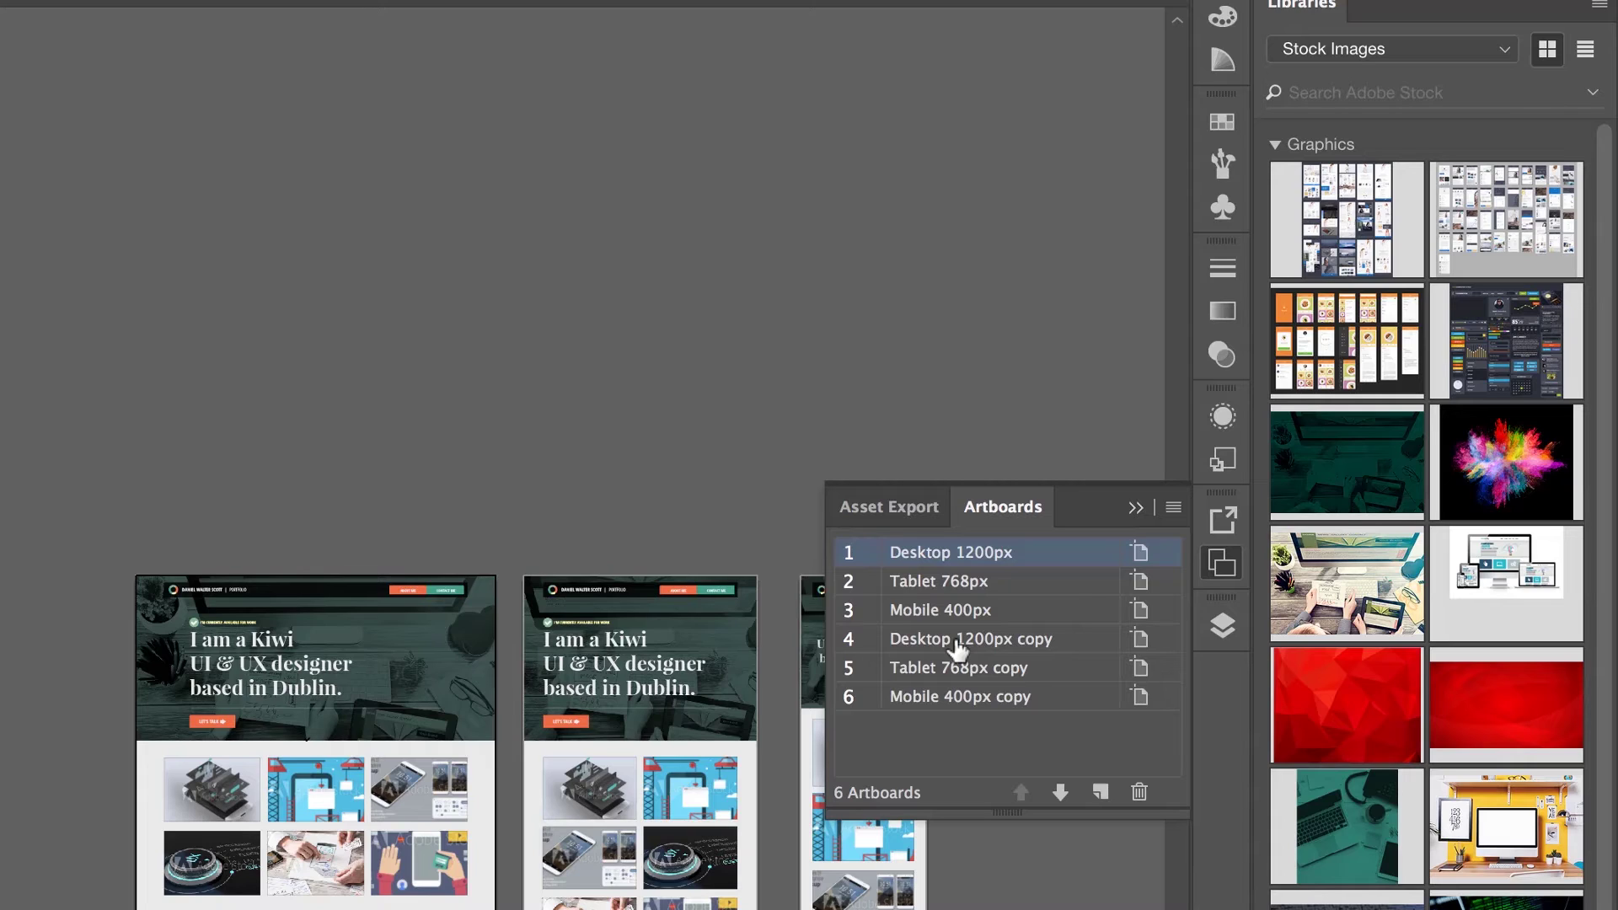
Set the .container max-width to 1200 with px units in CSS Designer
key(super+Tab)
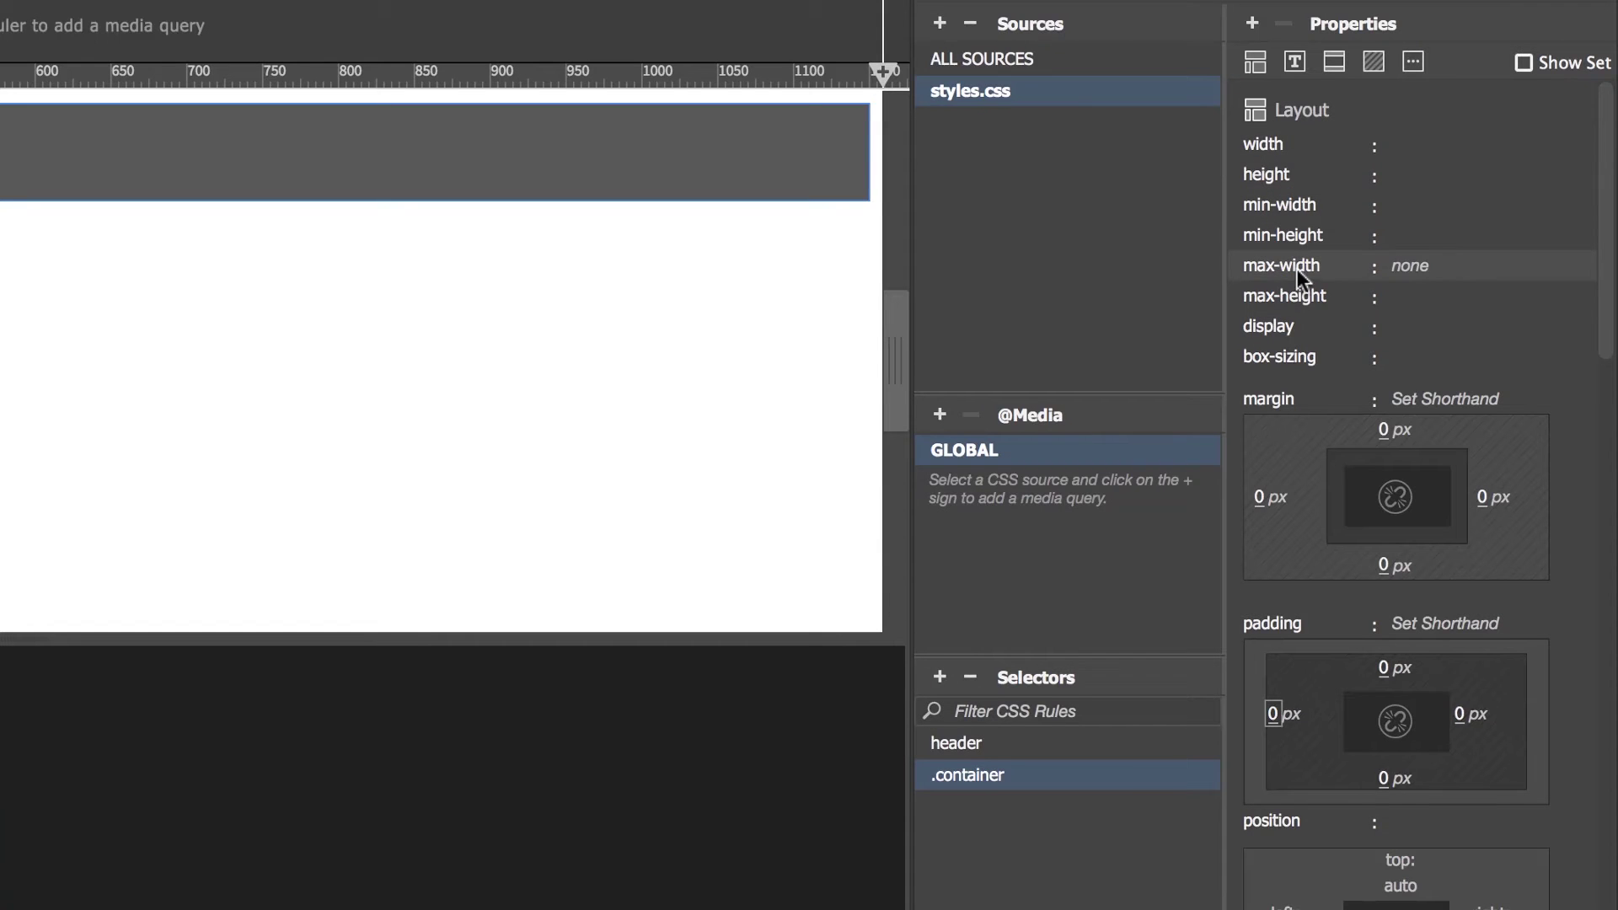
click(1408, 265)
click(1438, 342)
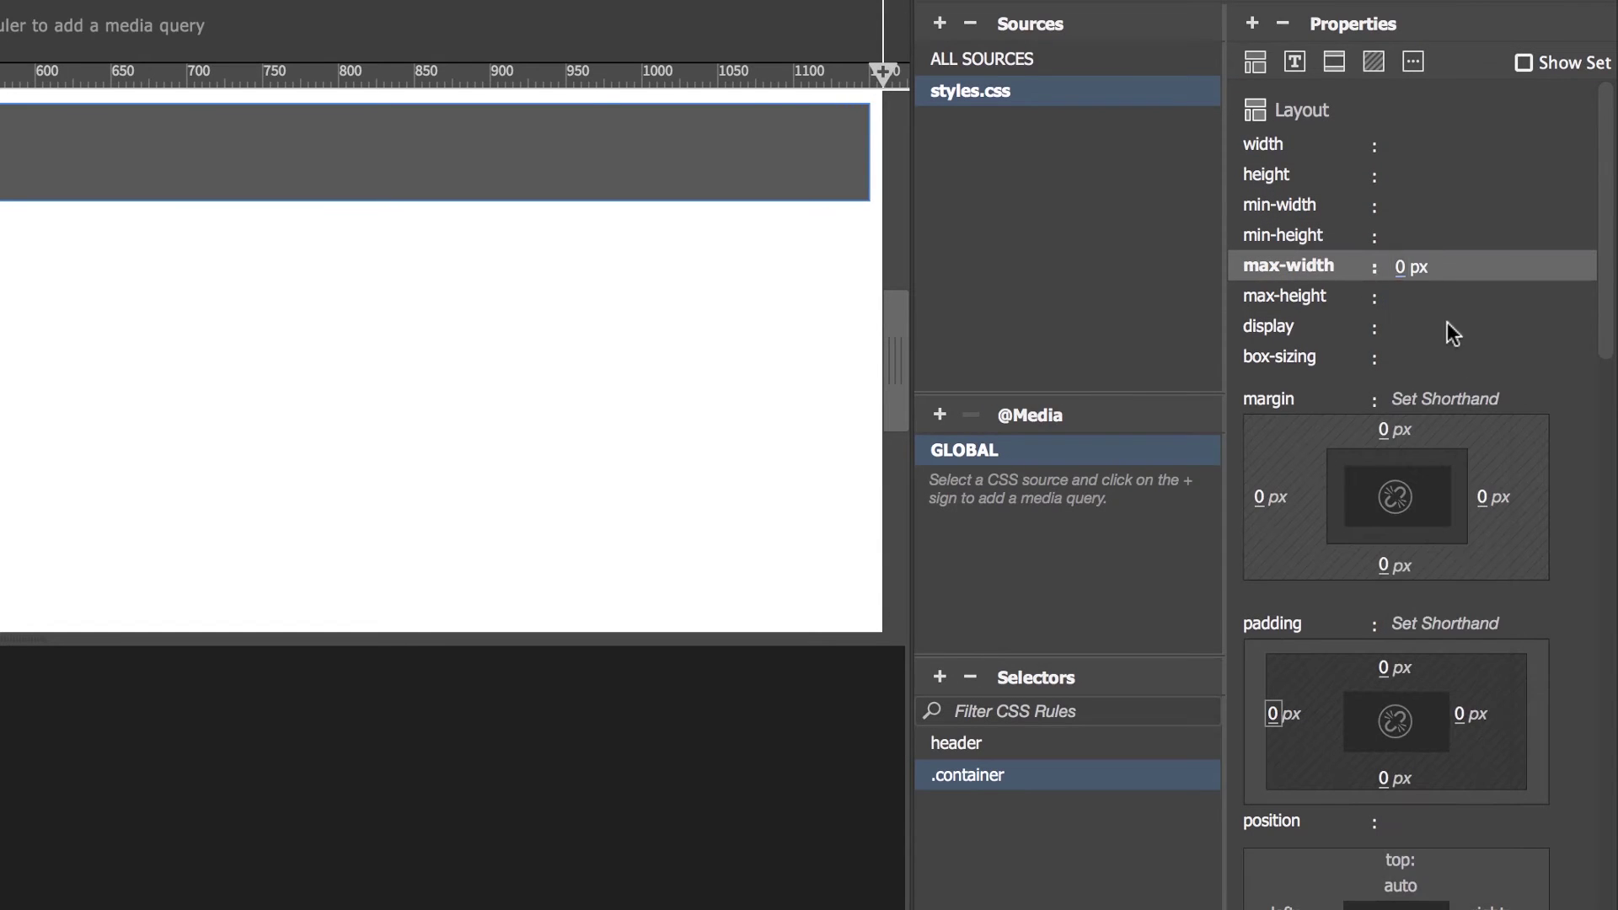
click(1409, 266)
text(1200)
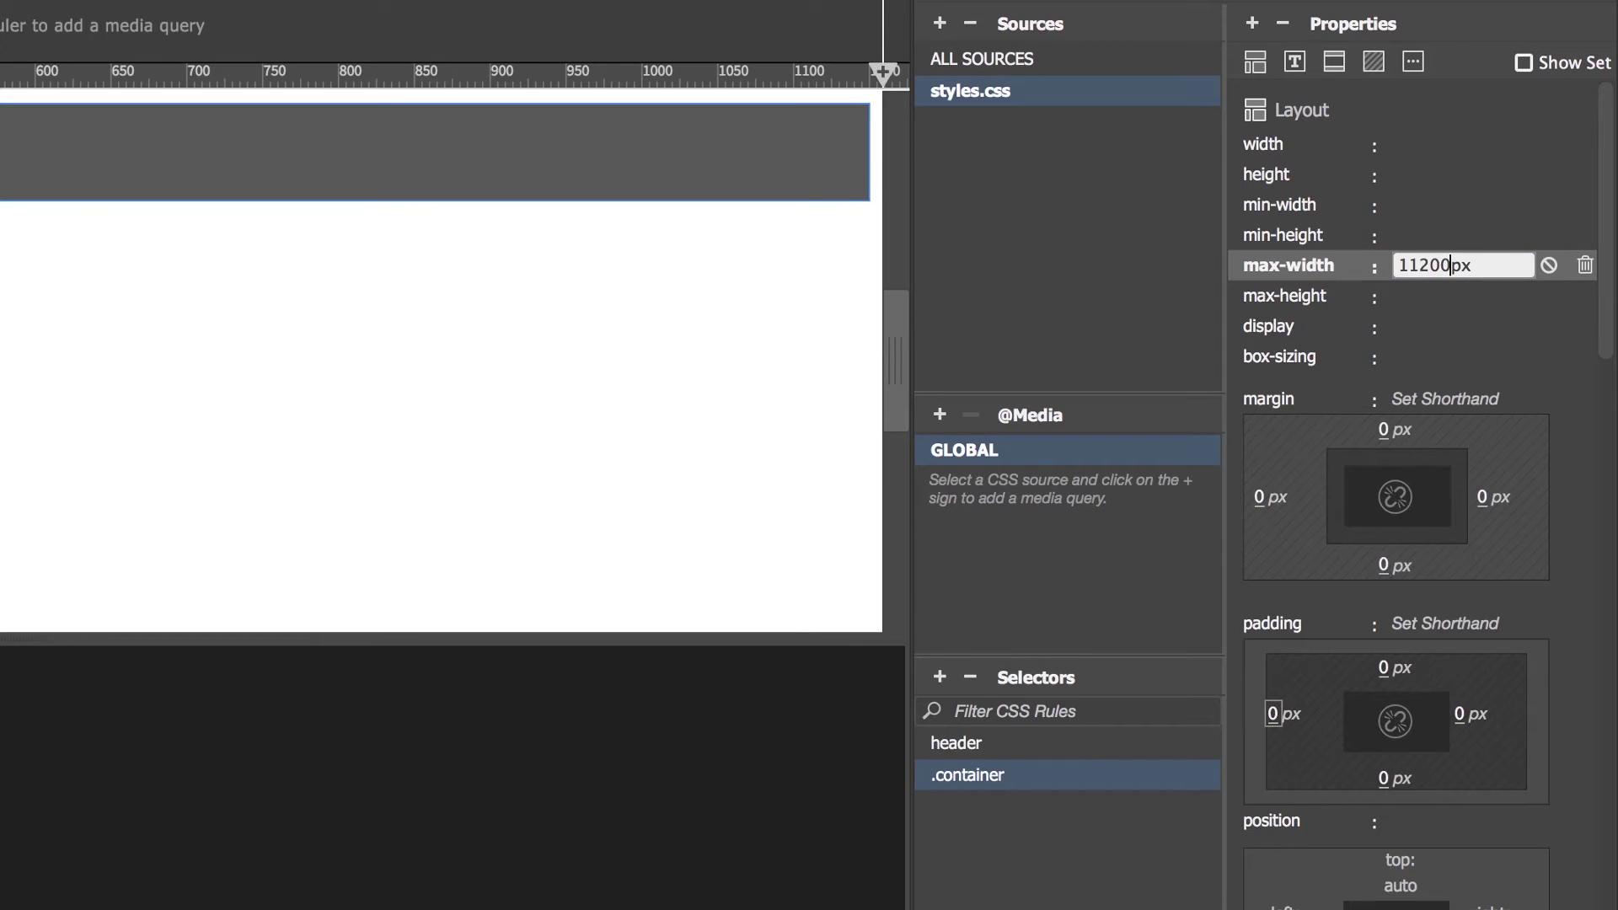
key(BackSpace)
key(BackSpace)
key(BackSpace)
text(1200)
key(Return)
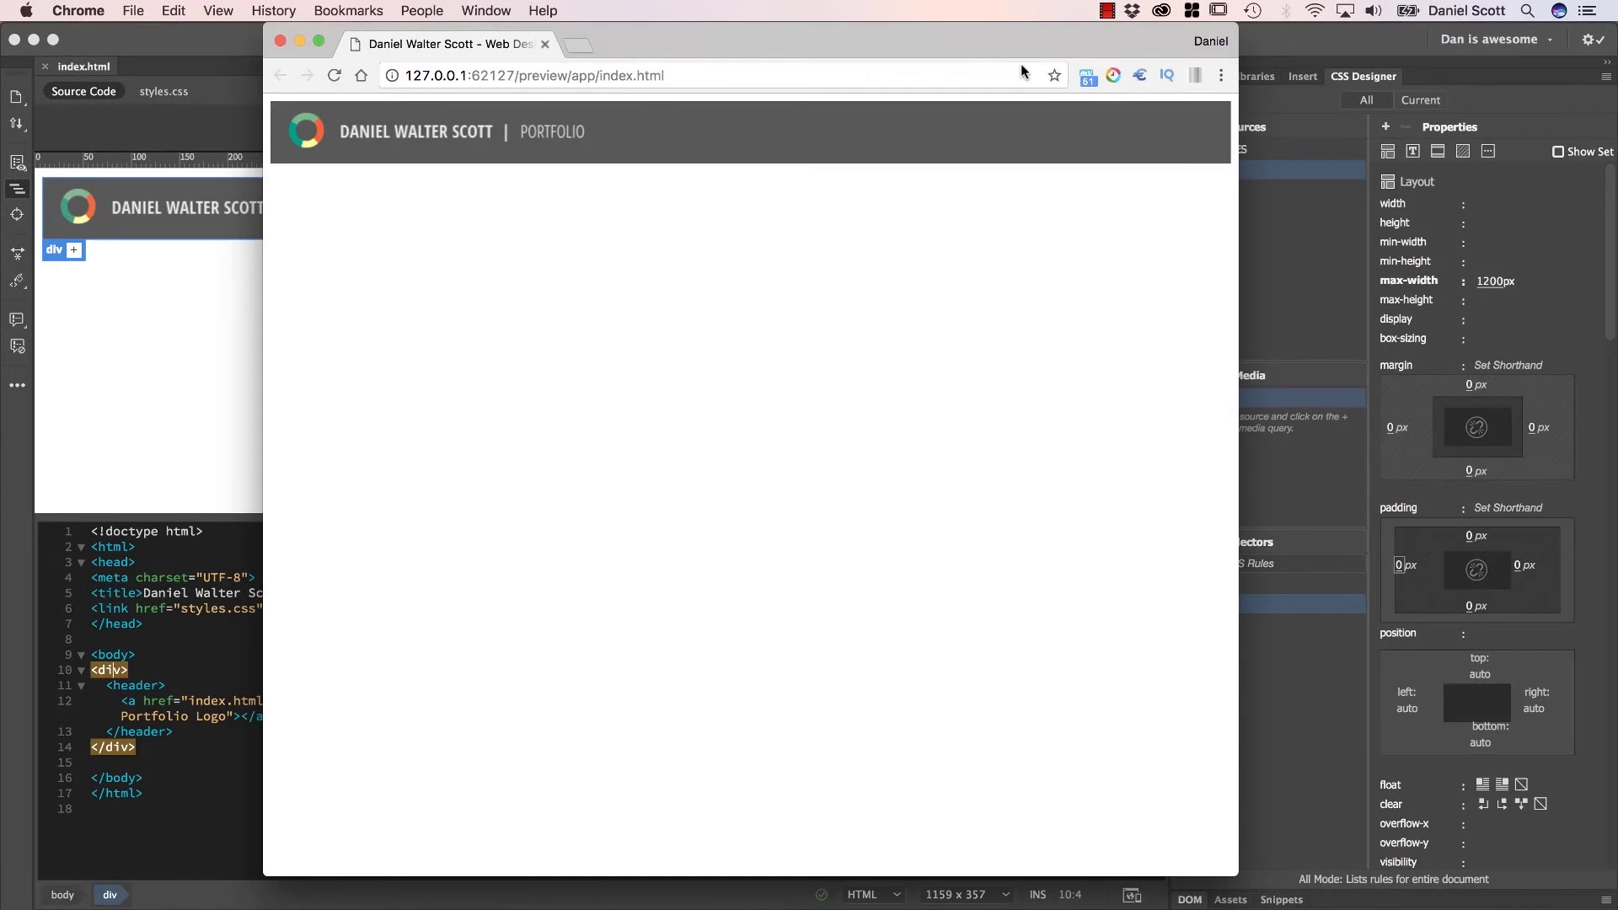
Move the Chrome preview left and stretch it to full screen width
drag(911, 45, 739, 45)
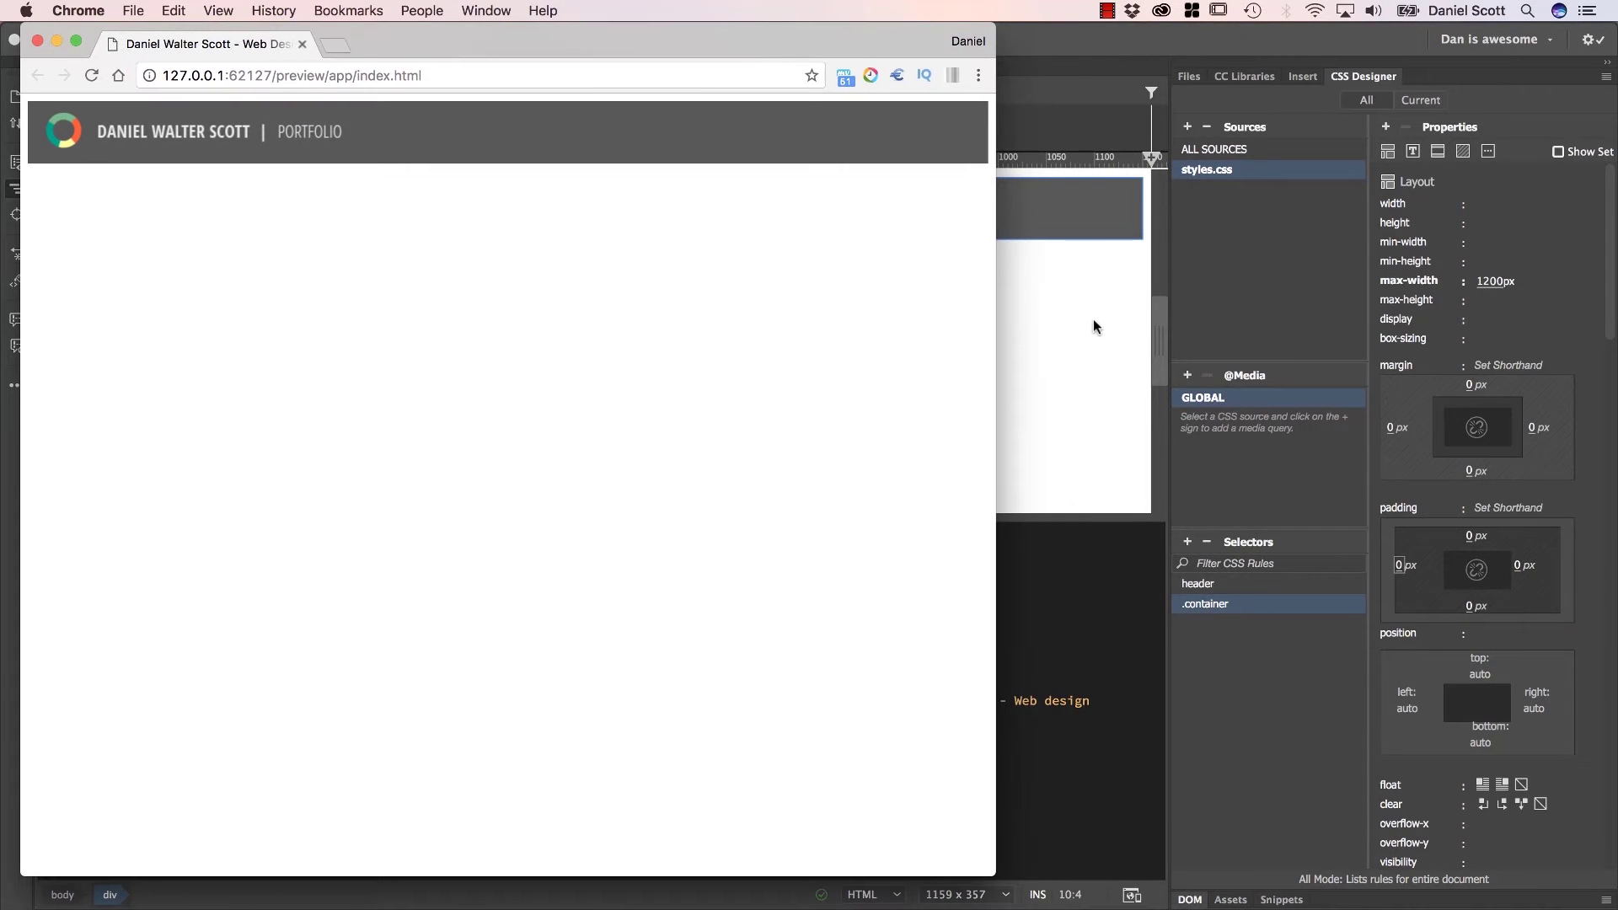
drag(993, 333, 1612, 443)
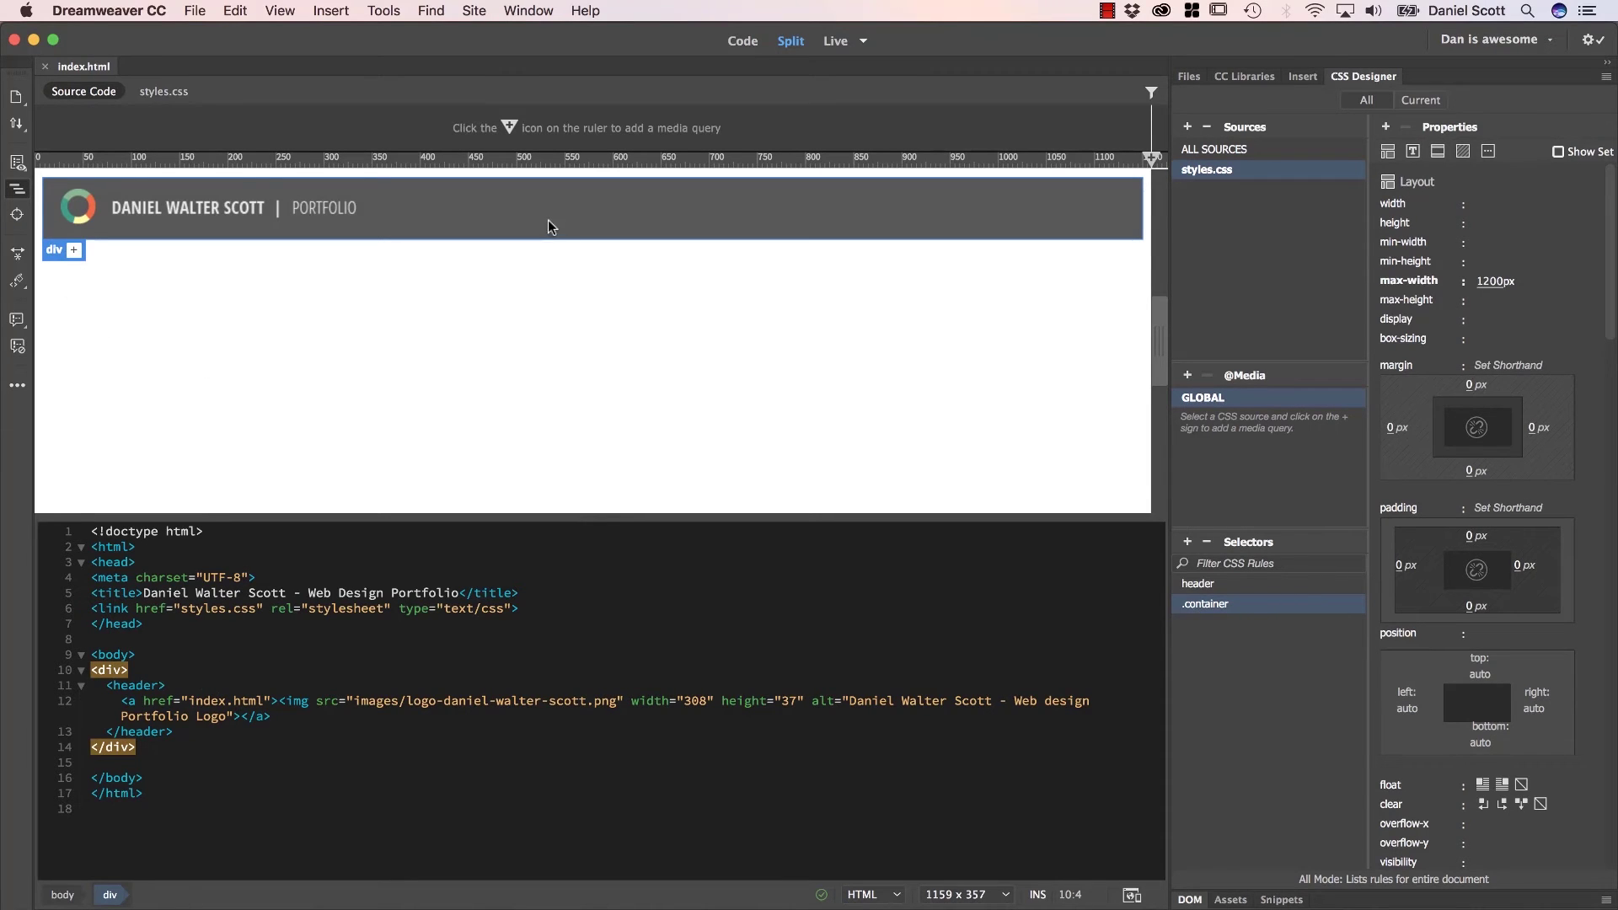
Select the div wrapping the header and apply the .container class to it
click(512, 234)
click(196, 206)
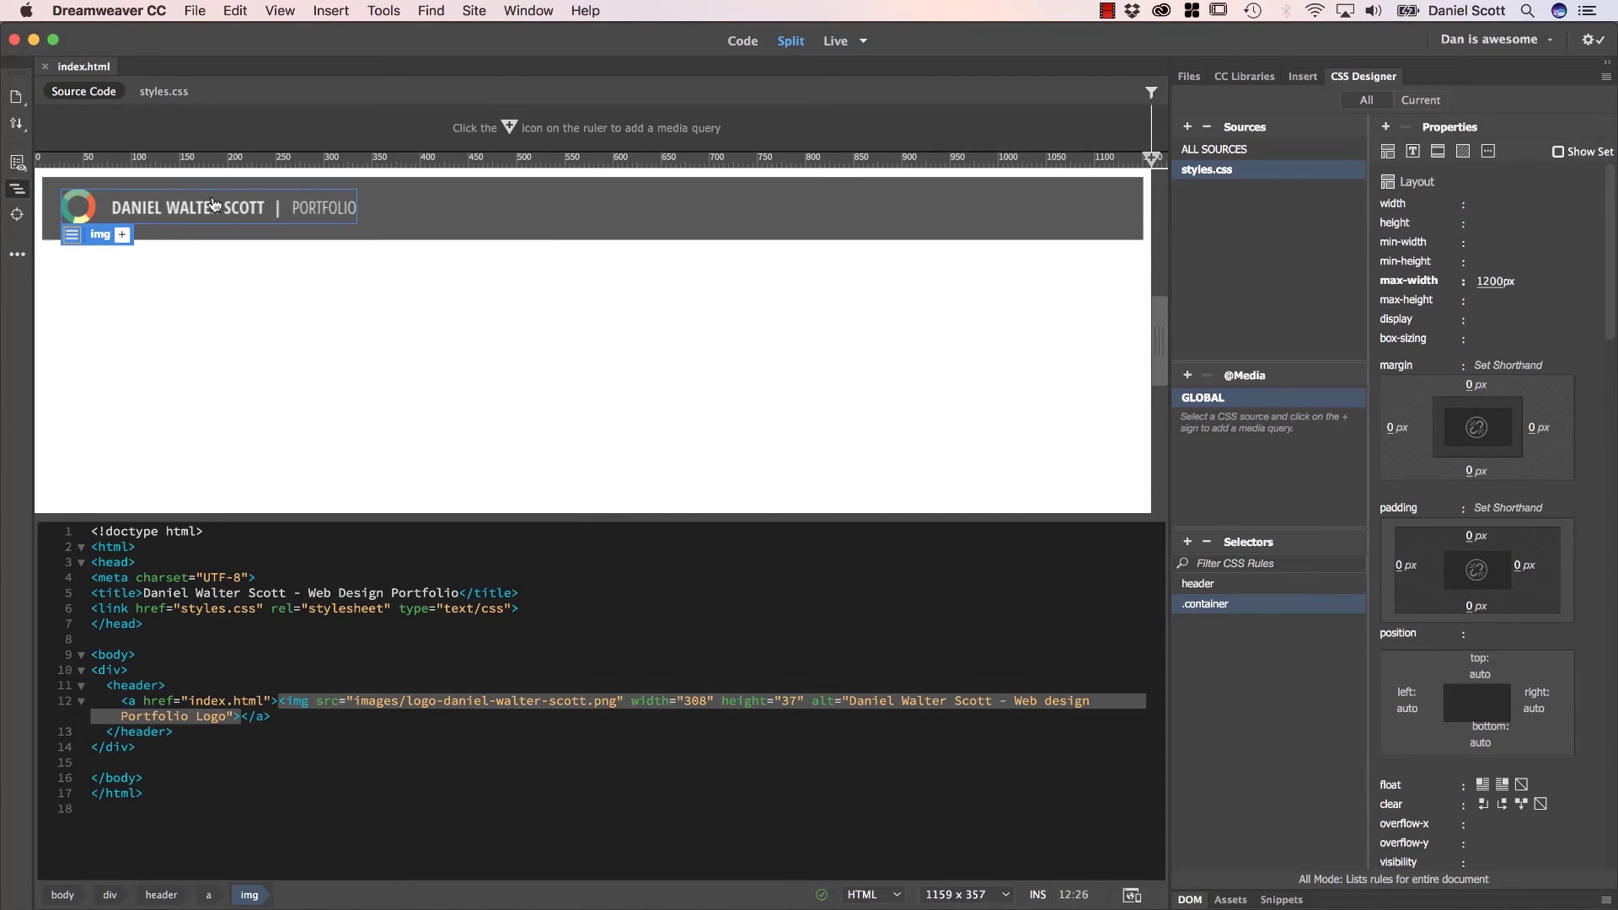
click(112, 895)
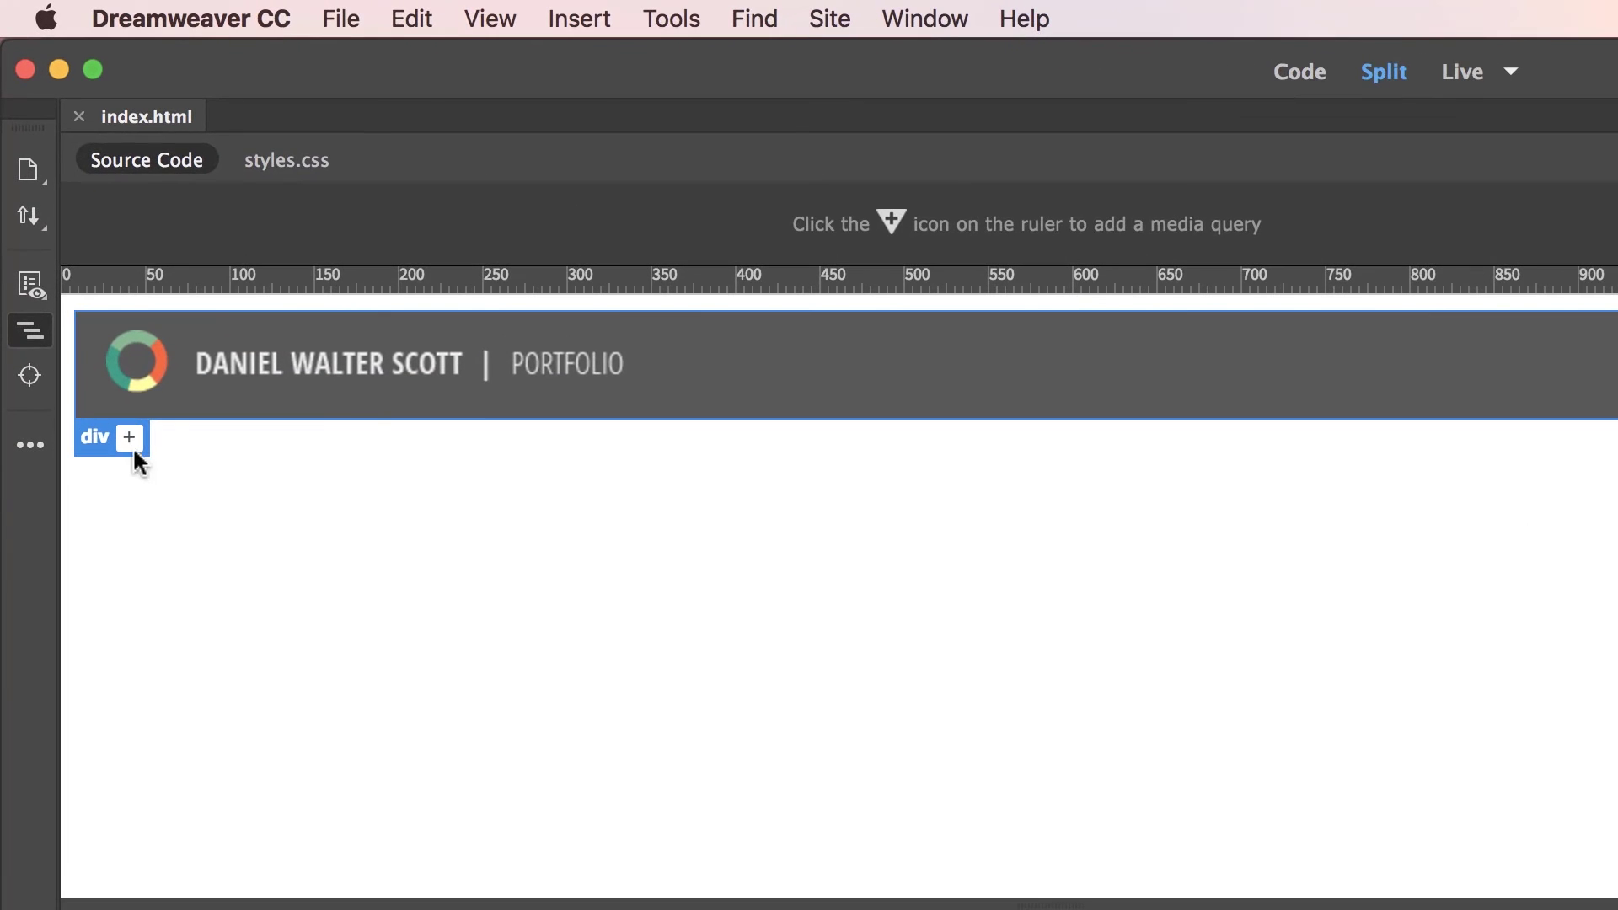
click(129, 437)
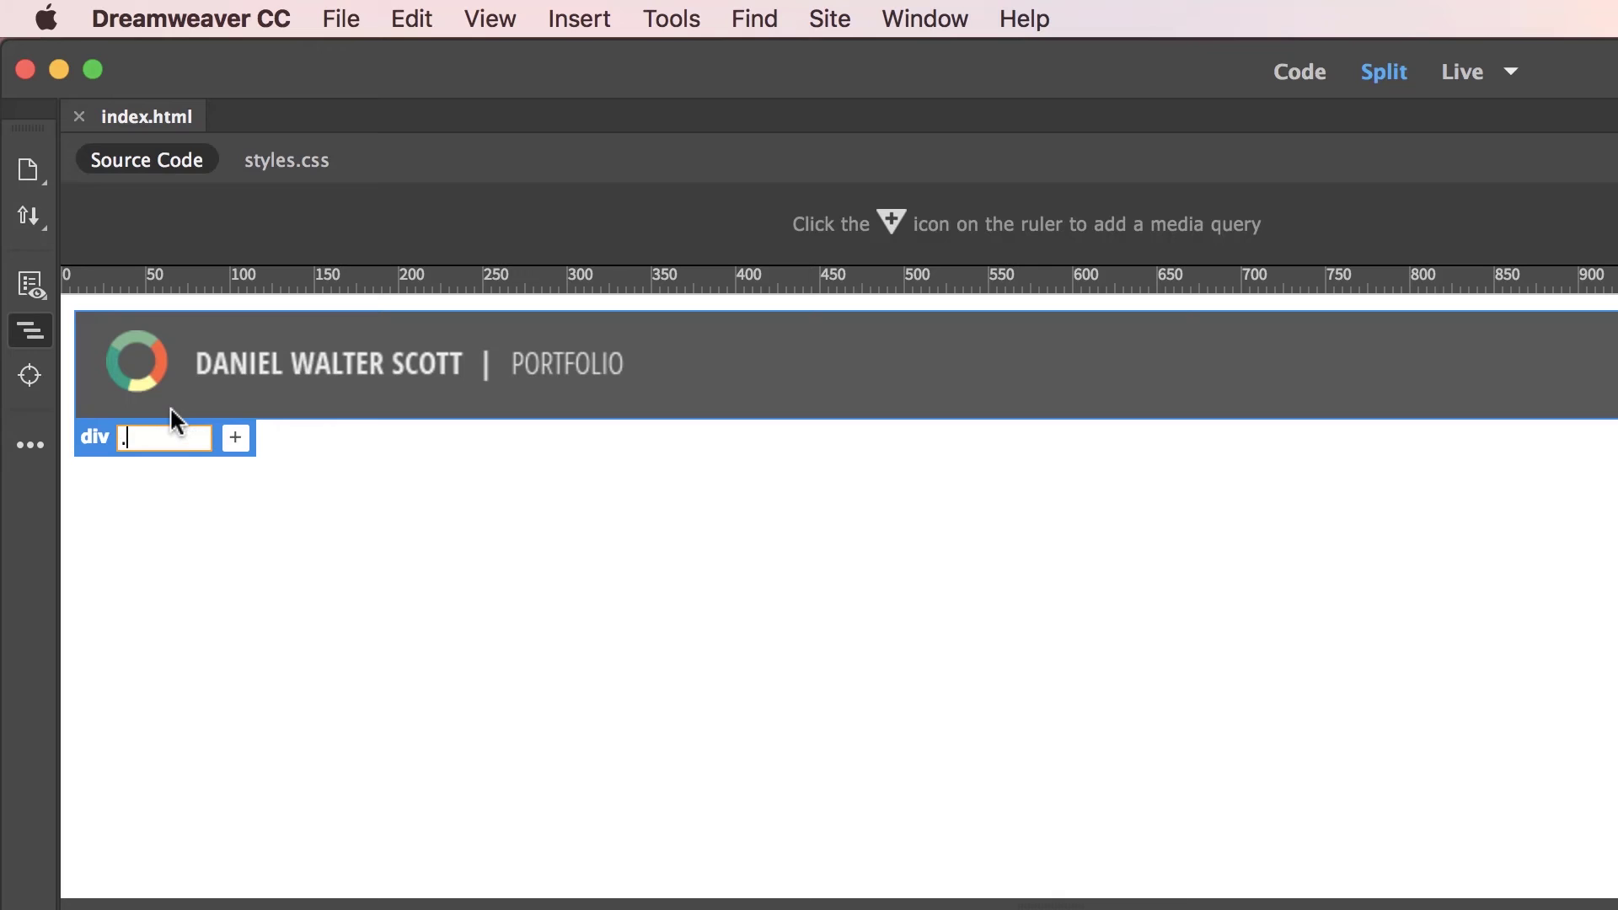
text(.)
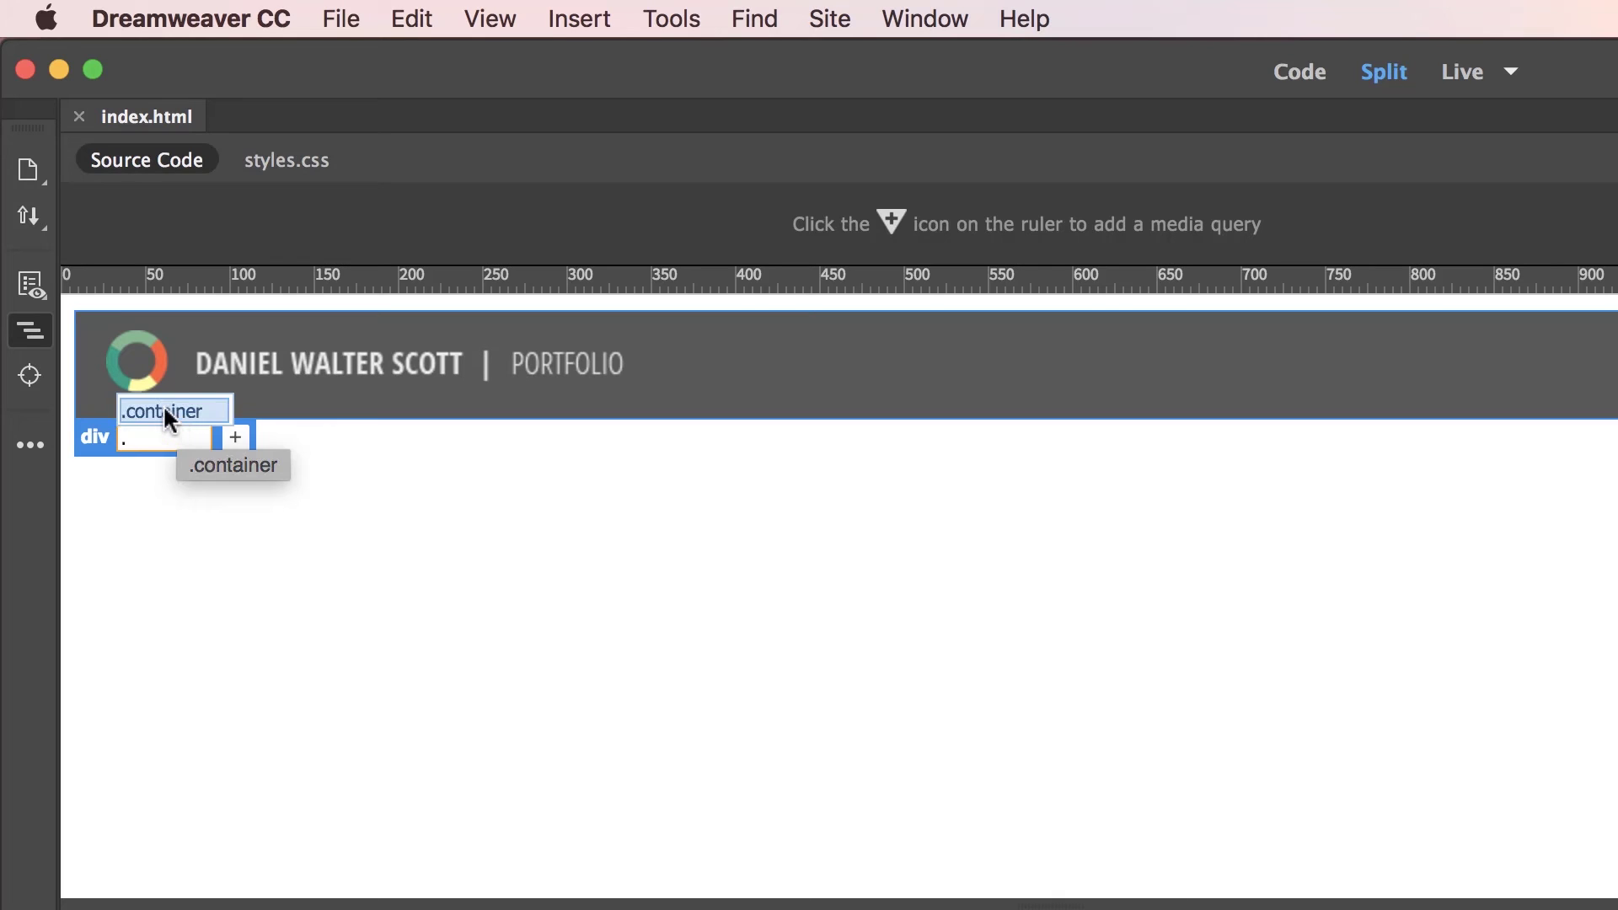
click(169, 409)
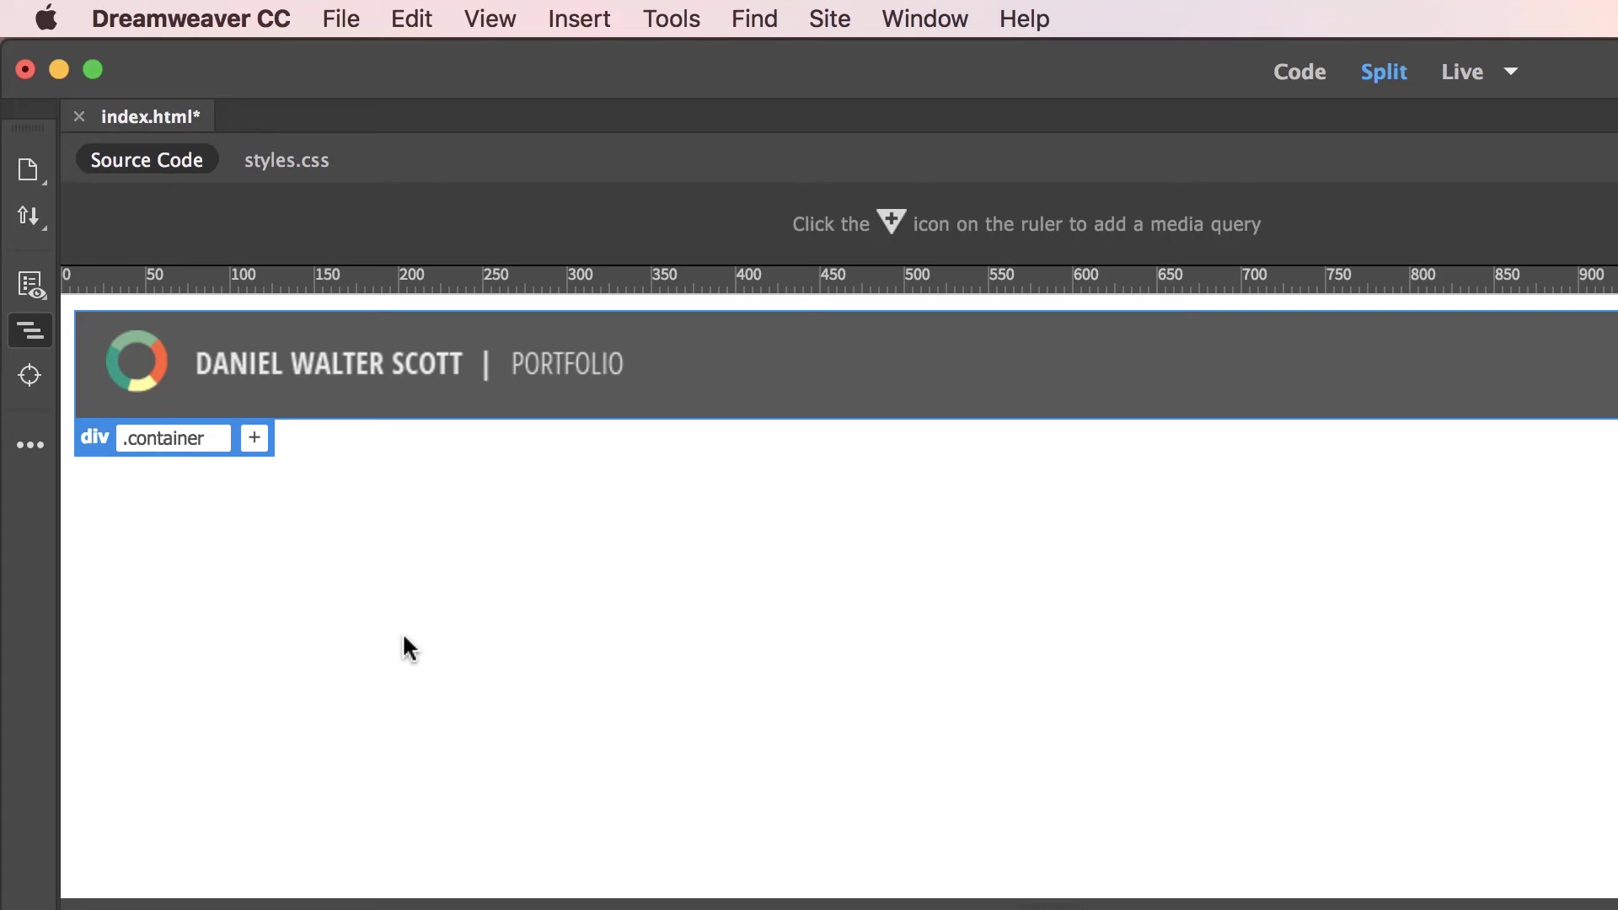
Save the page with Cmd+S and glance over the save options without using them
key(super+s)
click(340, 19)
click(1379, 687)
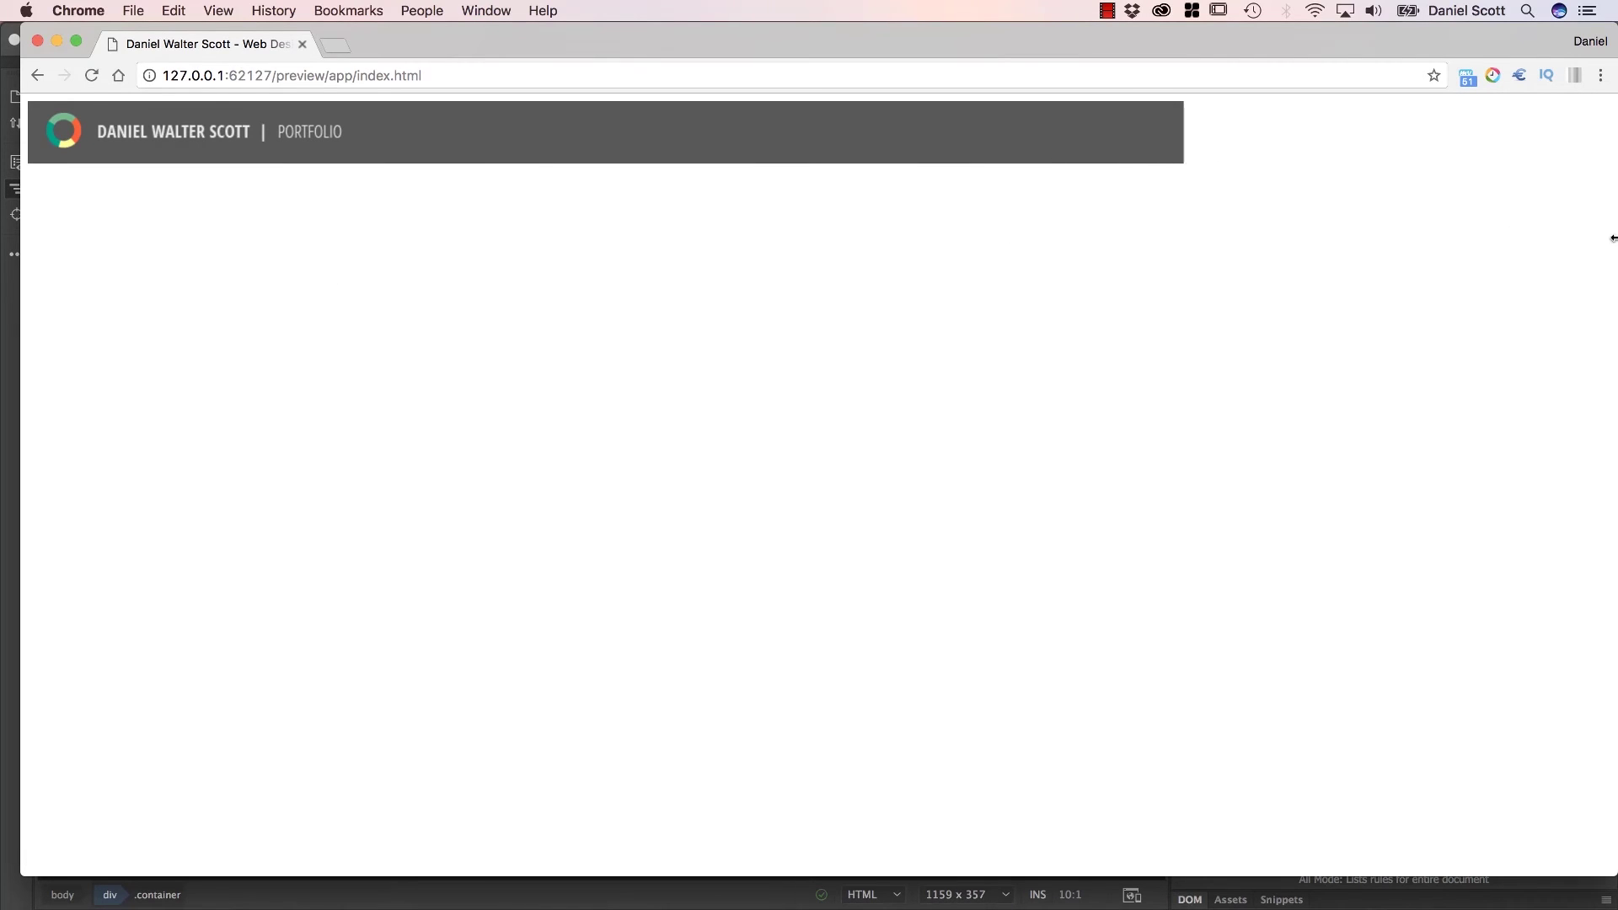
Narrow the Chrome preview to see the header capped at its max width, then return to Dreamweaver
mouse_move(1612, 243)
mouse_down()
mouse_move(405, 218)
mouse_move(1616, 218)
mouse_up()
key(super+Tab)
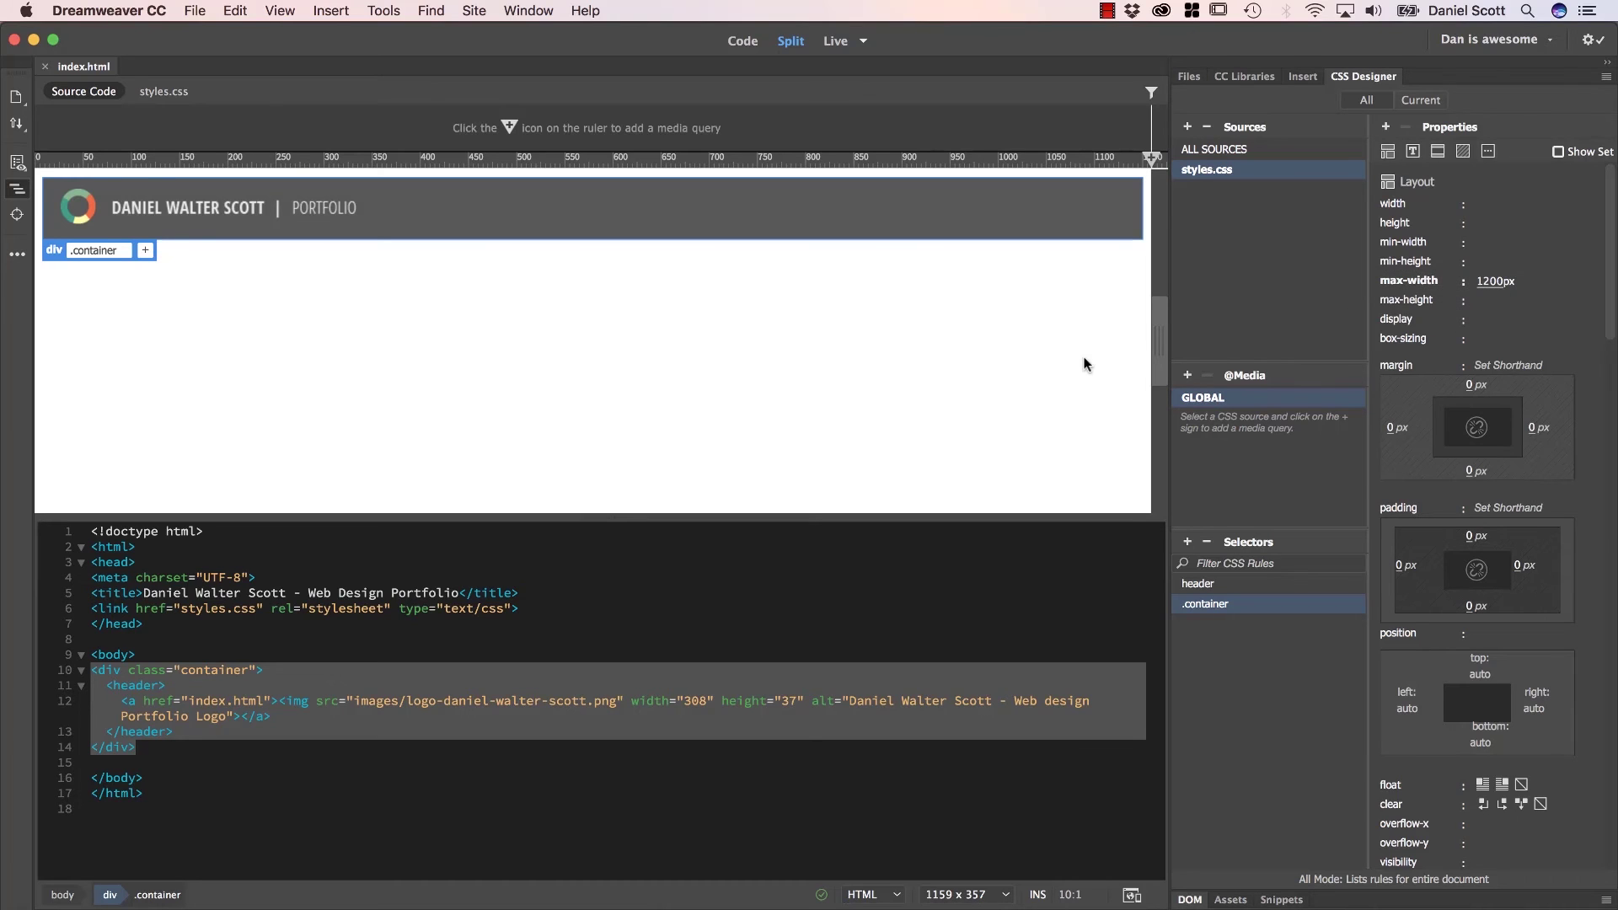
Select the .container rule under styles.css in CSS Designer
key(super+Tab)
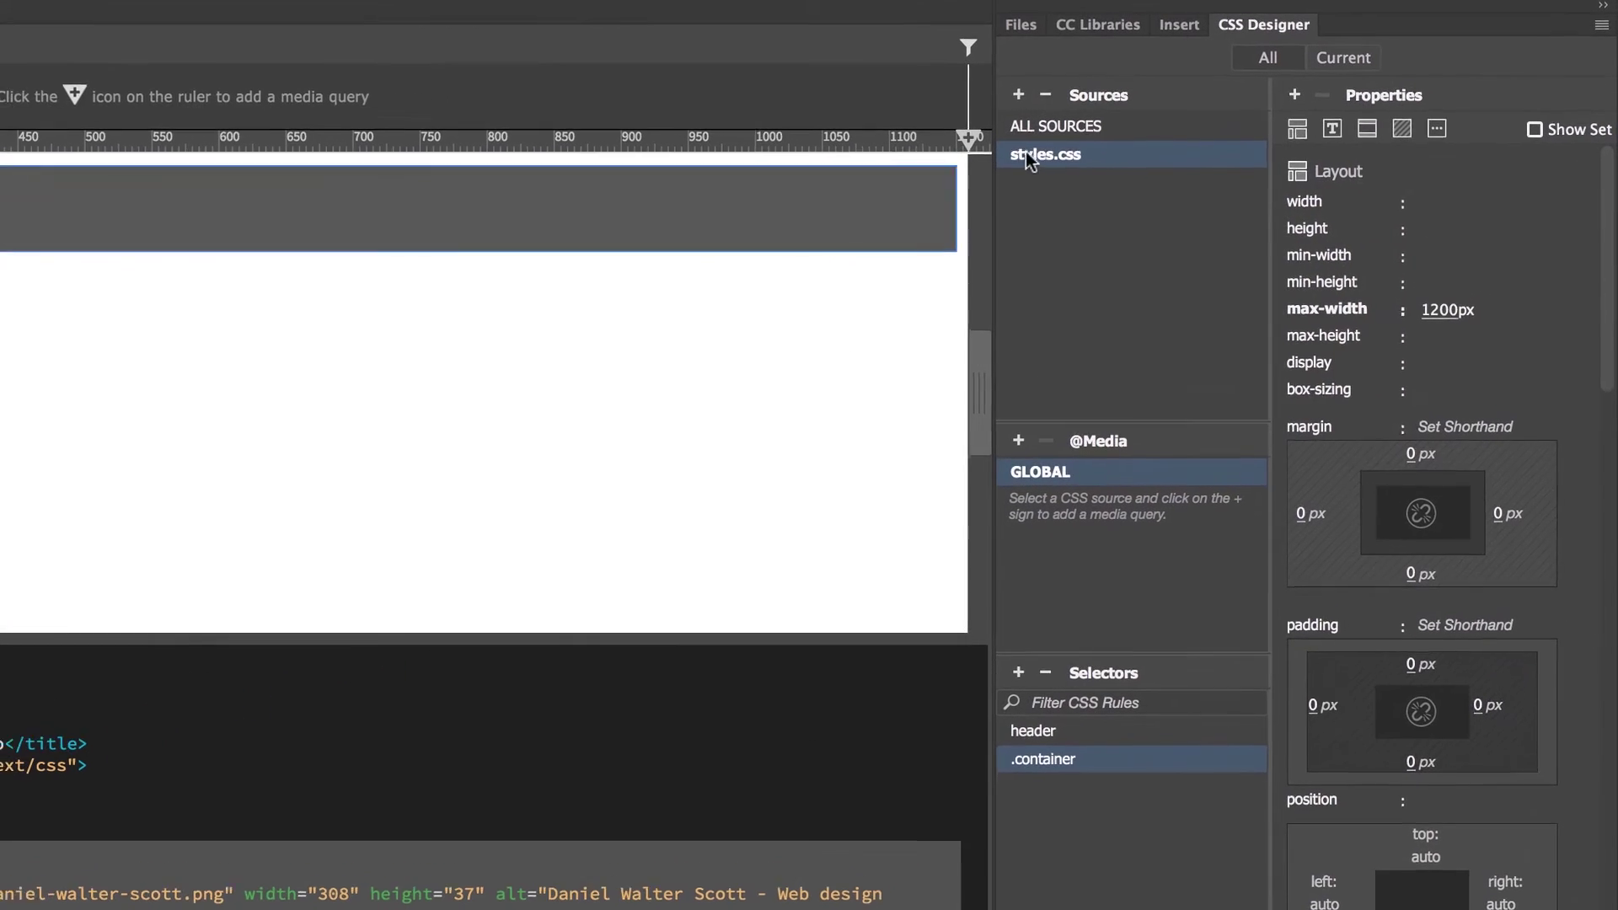
click(1028, 156)
click(1034, 475)
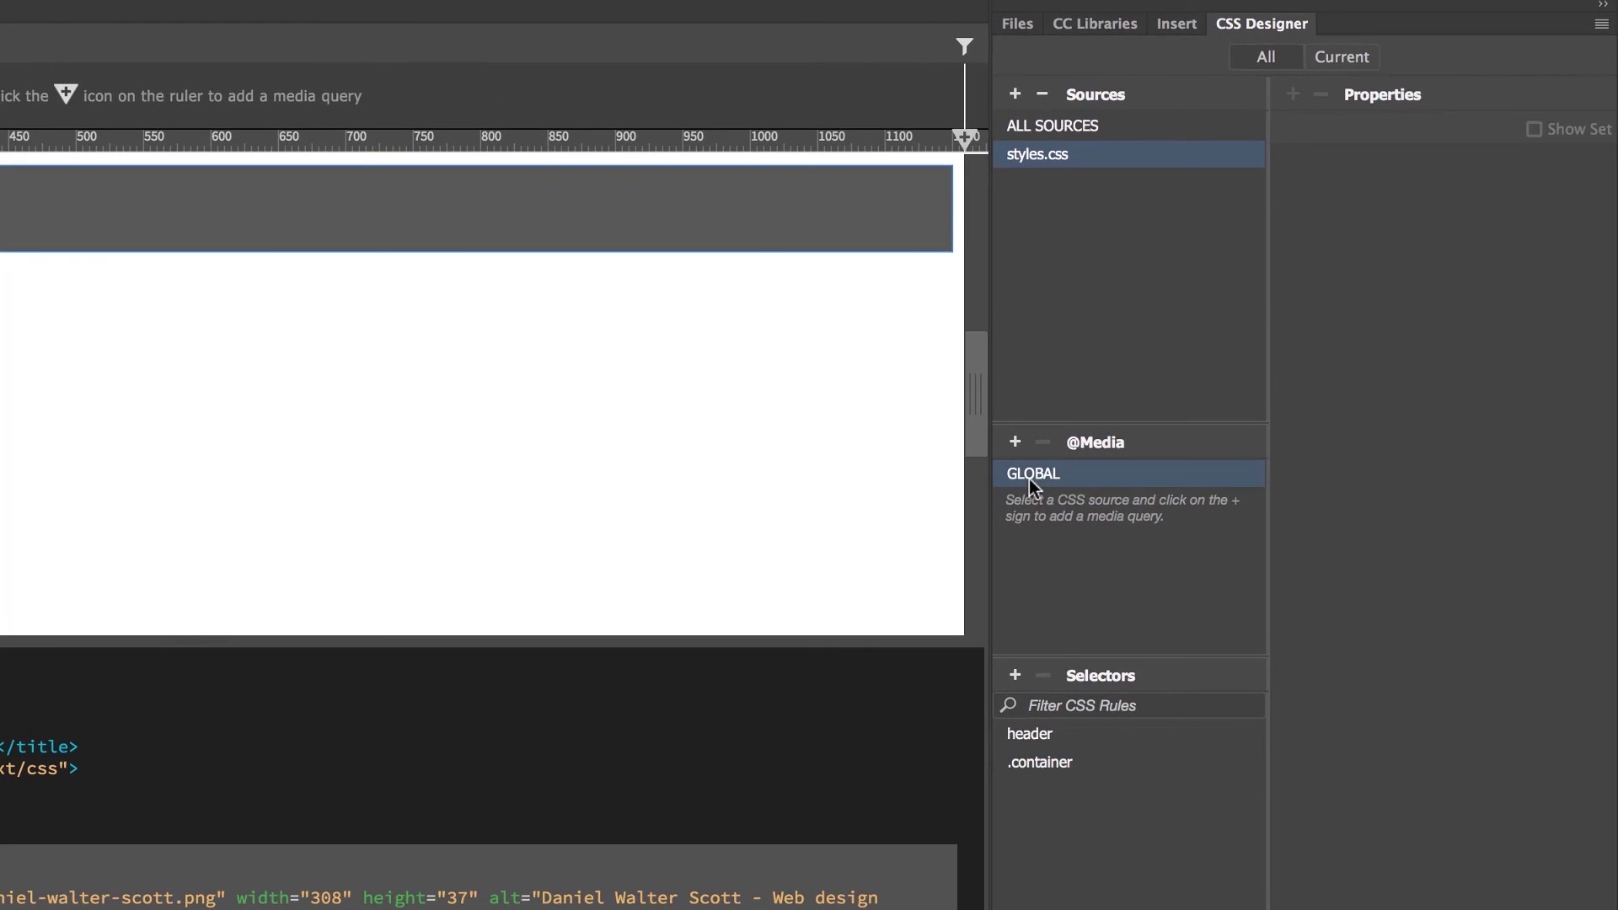
click(1040, 764)
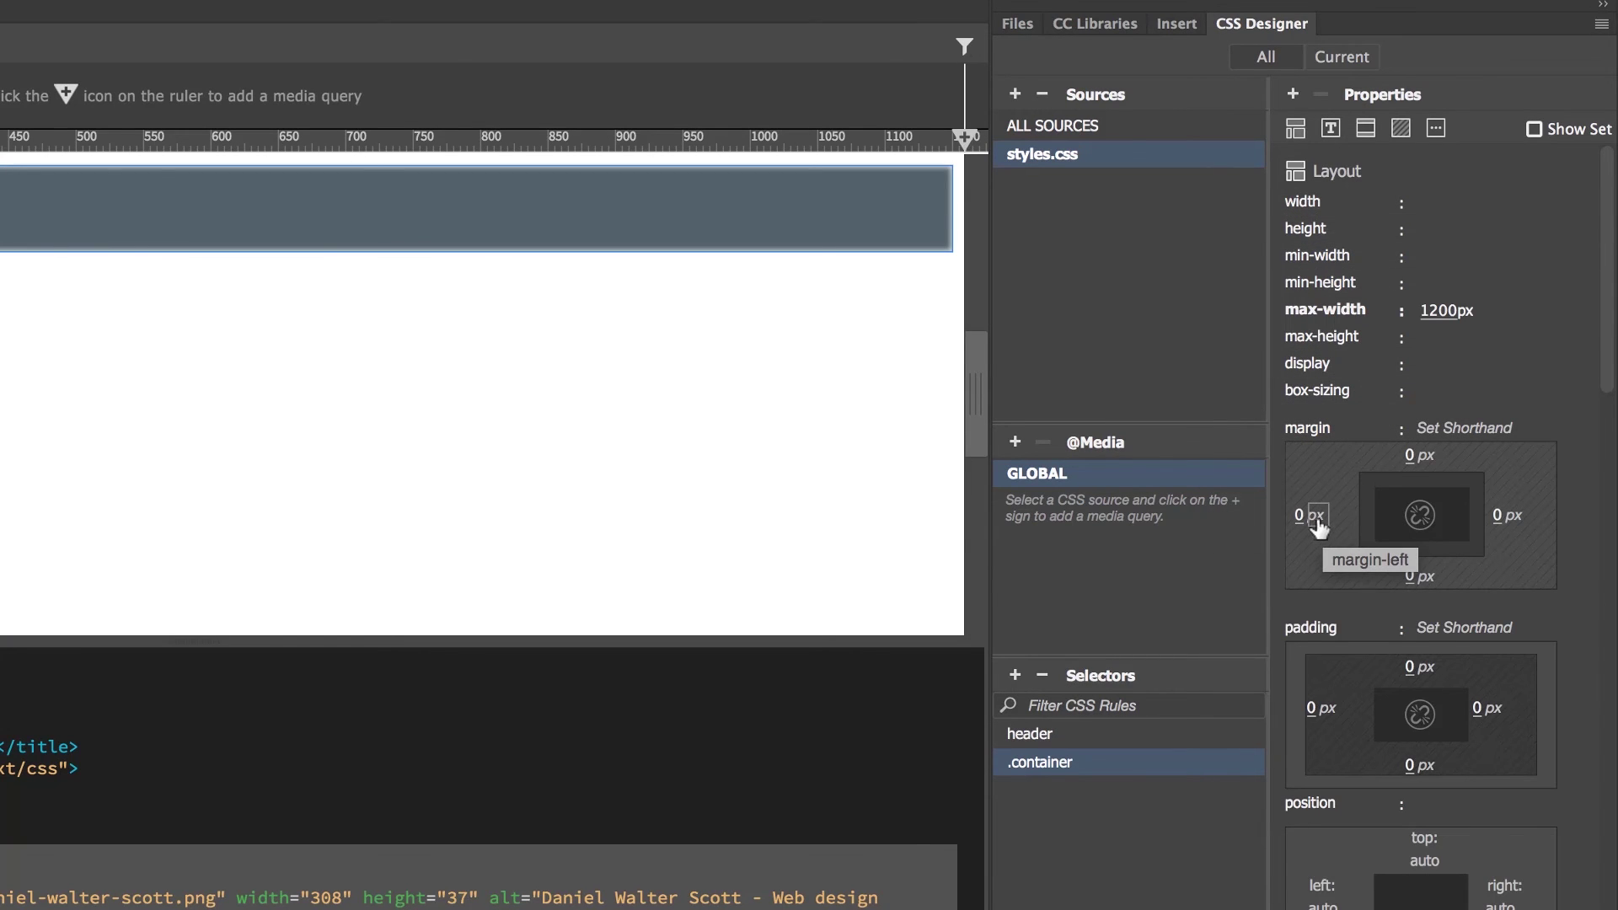
Change the .container left and right margin units to auto
click(1315, 516)
click(1353, 545)
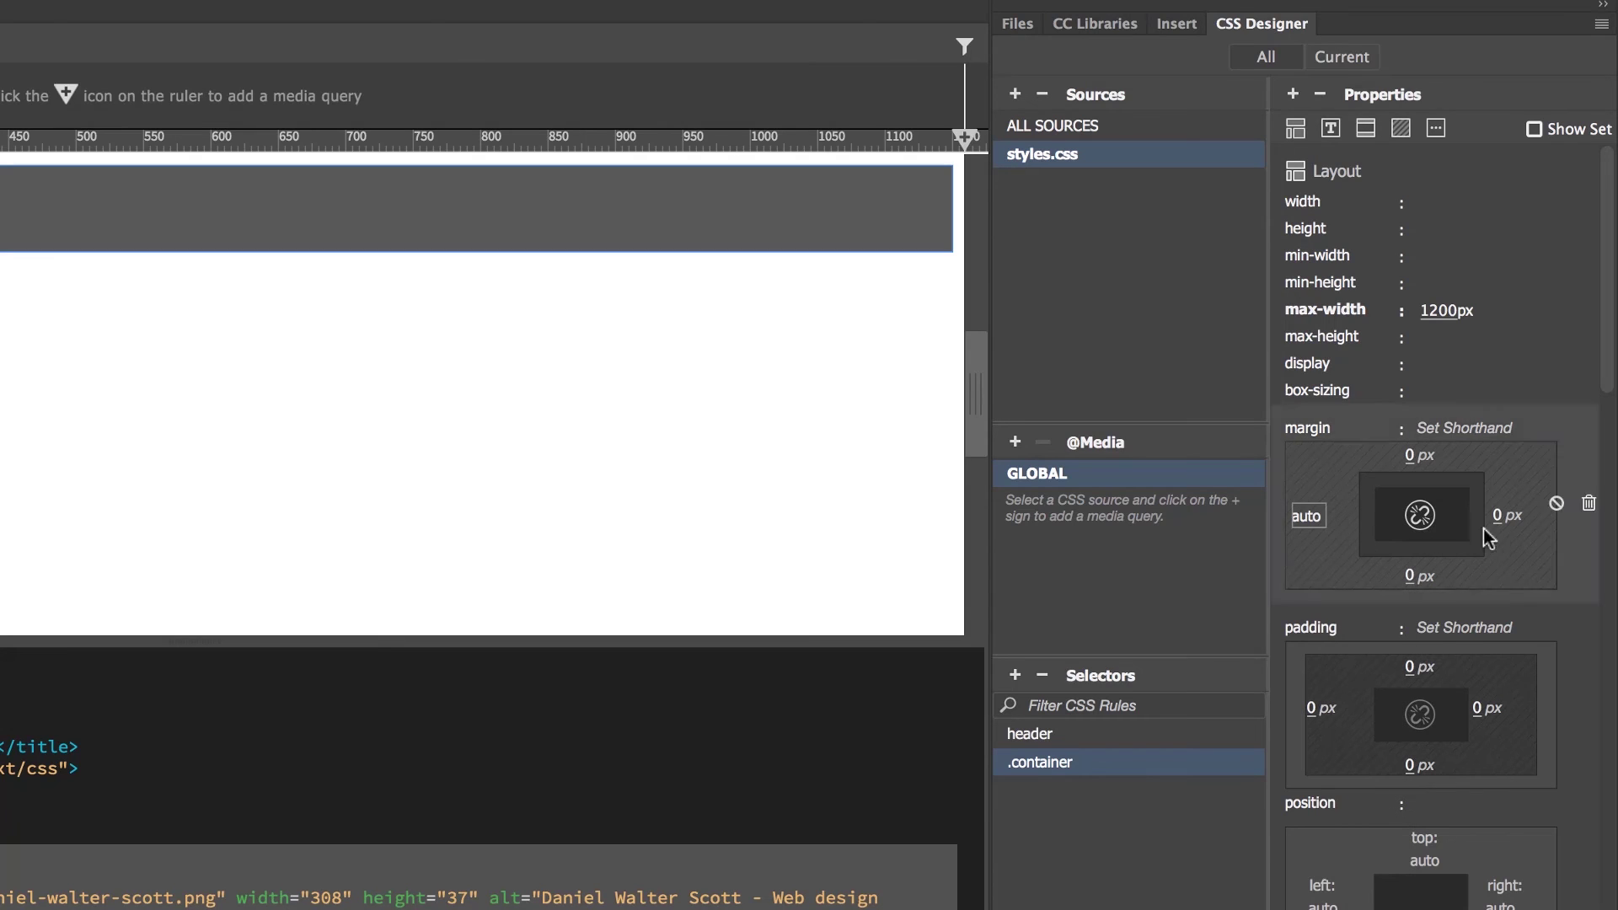
click(1514, 516)
click(1553, 545)
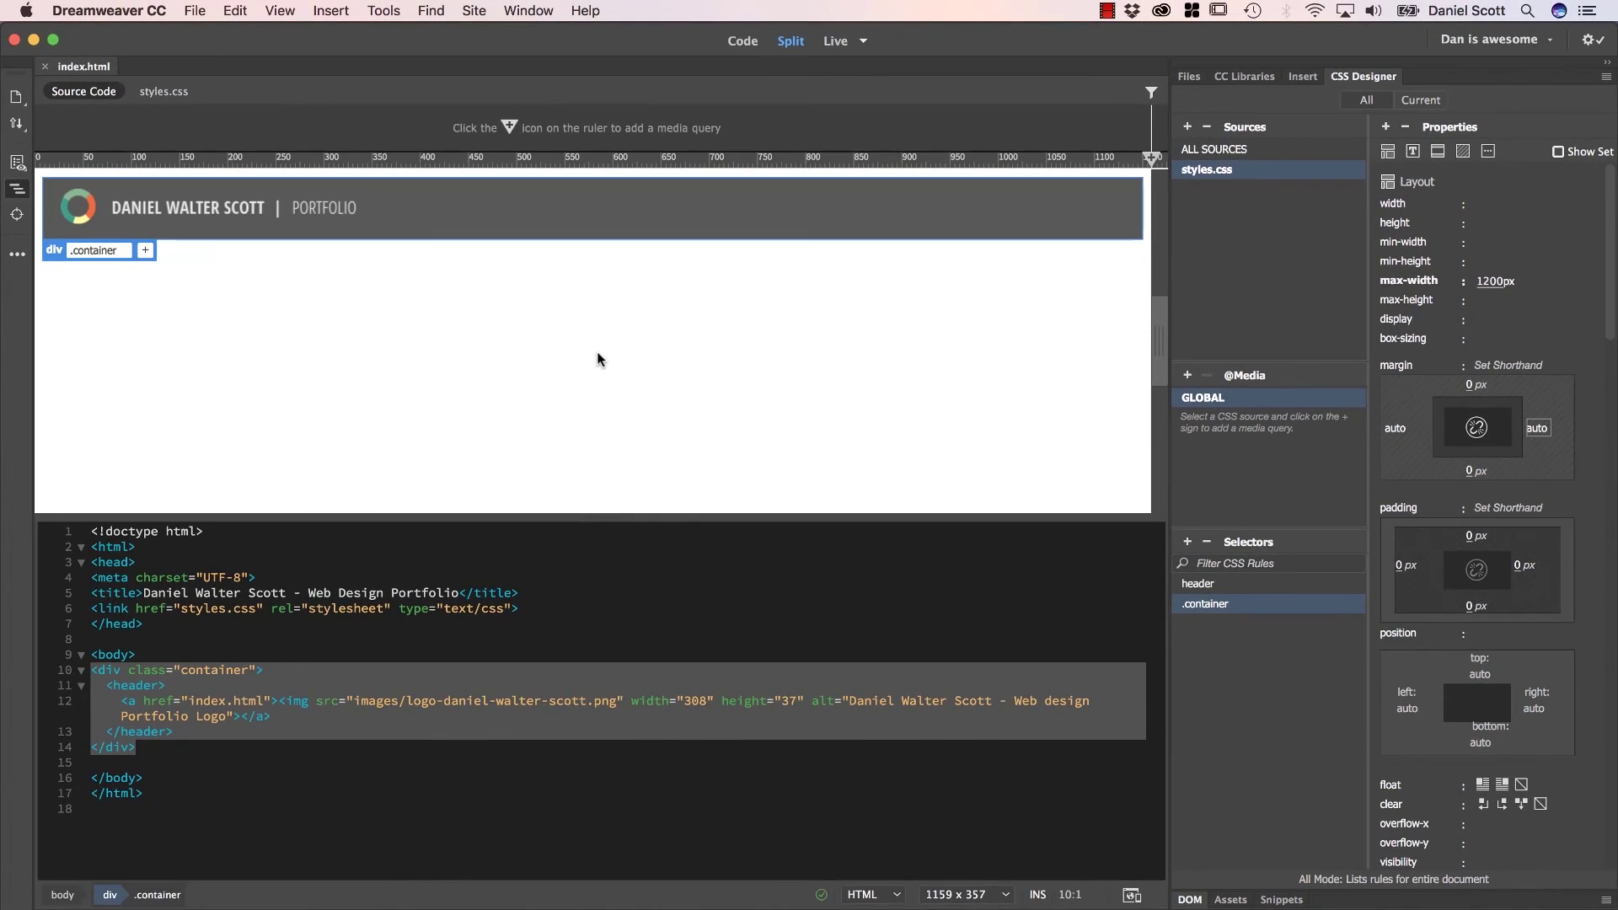
View the centred header in the Chrome preview, then return to Dreamweaver
key(super+Tab)
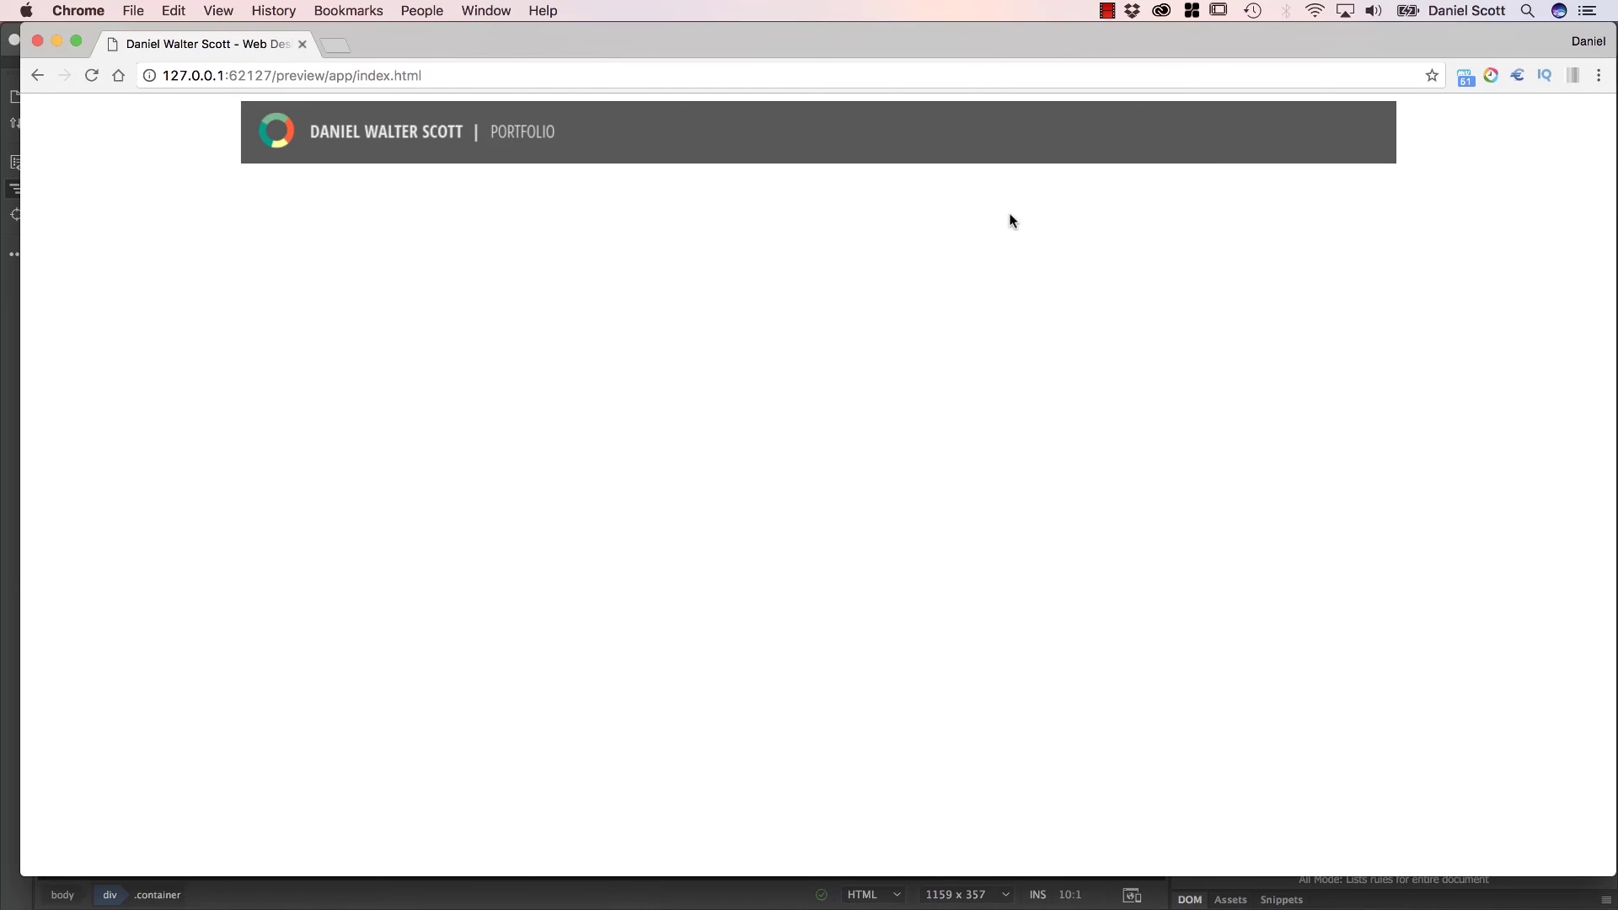
key(super+Tab)
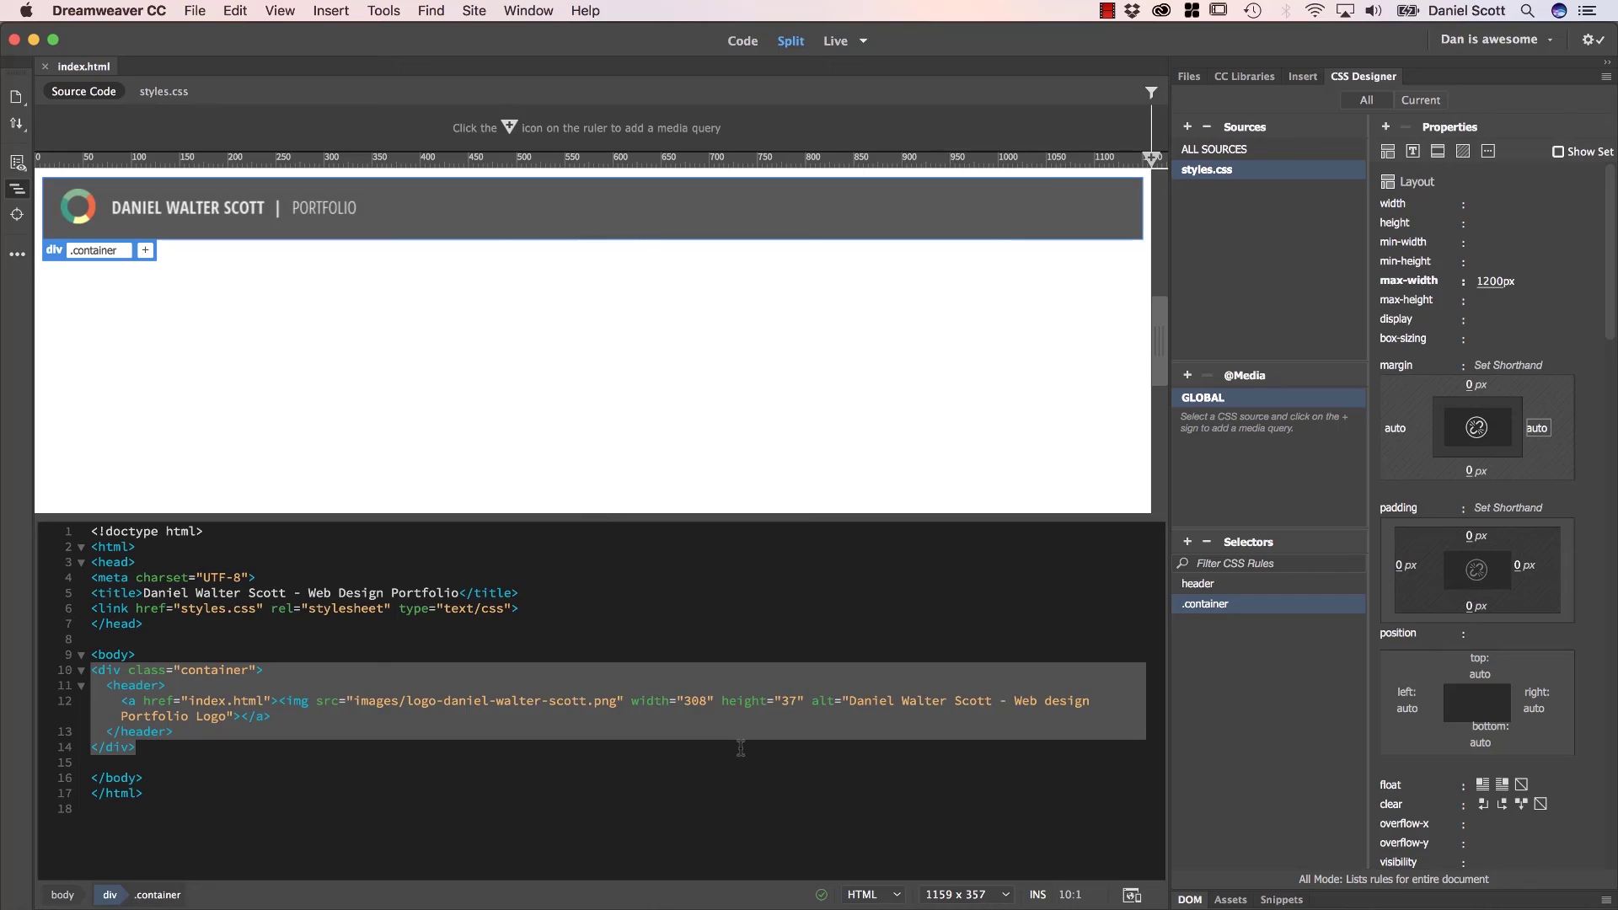